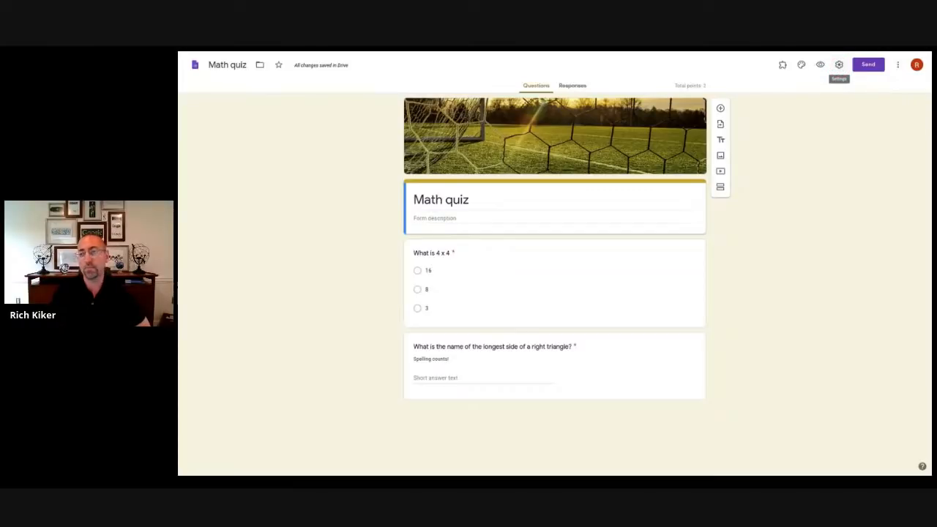
- Open the form settings and review the General, Presentation and Quizzes options
left_click(840, 66)
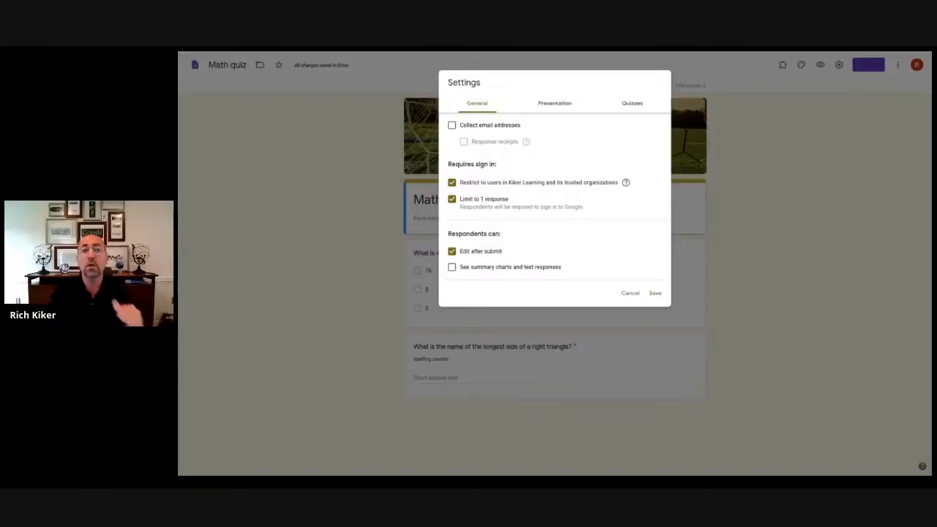
left_click(556, 105)
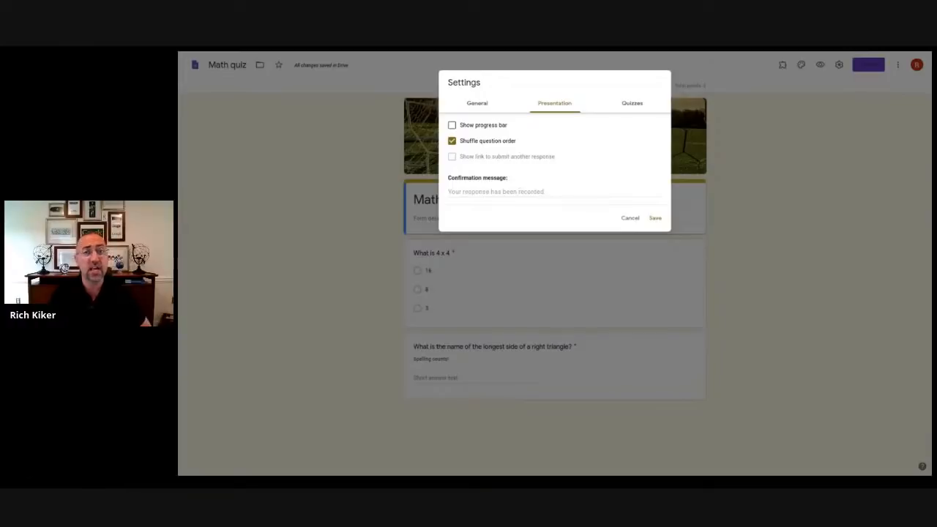
left_click(624, 105)
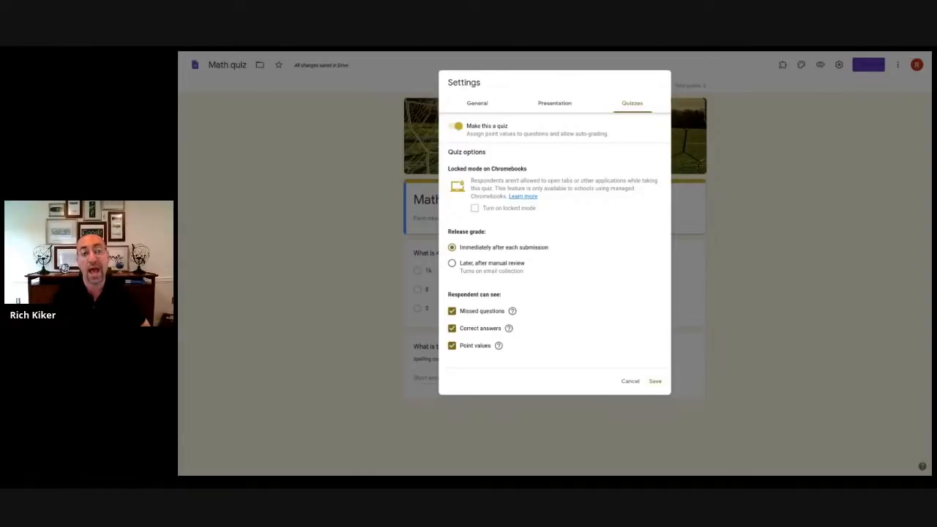
- Turn 'Make this a quiz' off and back on, then save the settings
left_click(459, 125)
left_click(459, 126)
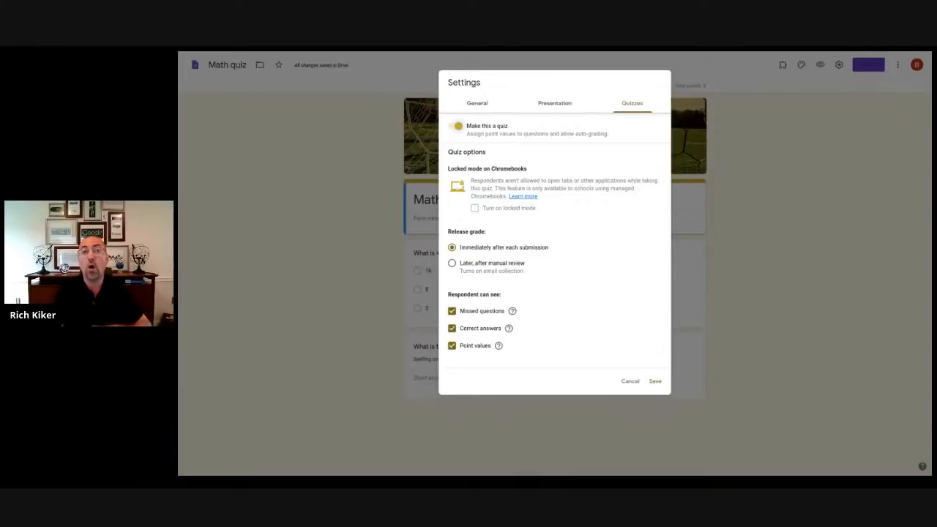
left_click(654, 377)
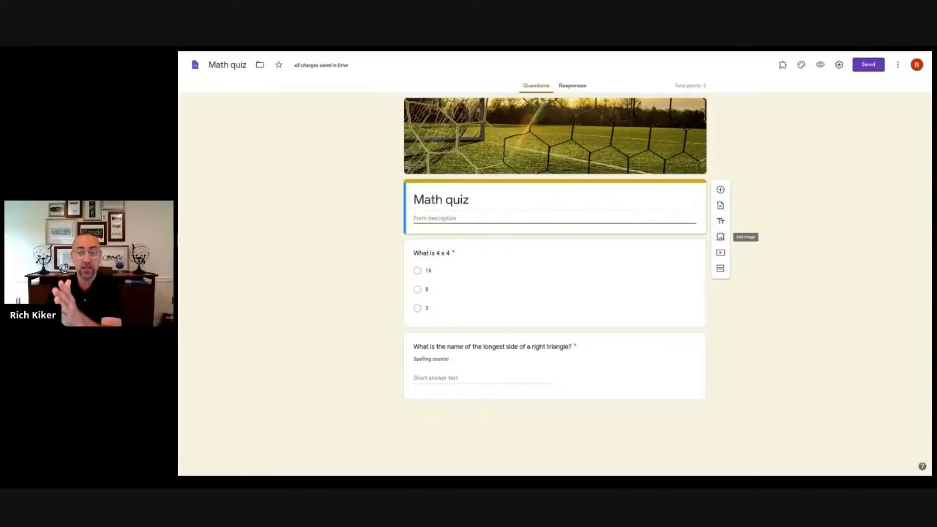
- In the 4 x 4 question's answer key, unmark and re-mark 16 as correct
left_click(576, 259)
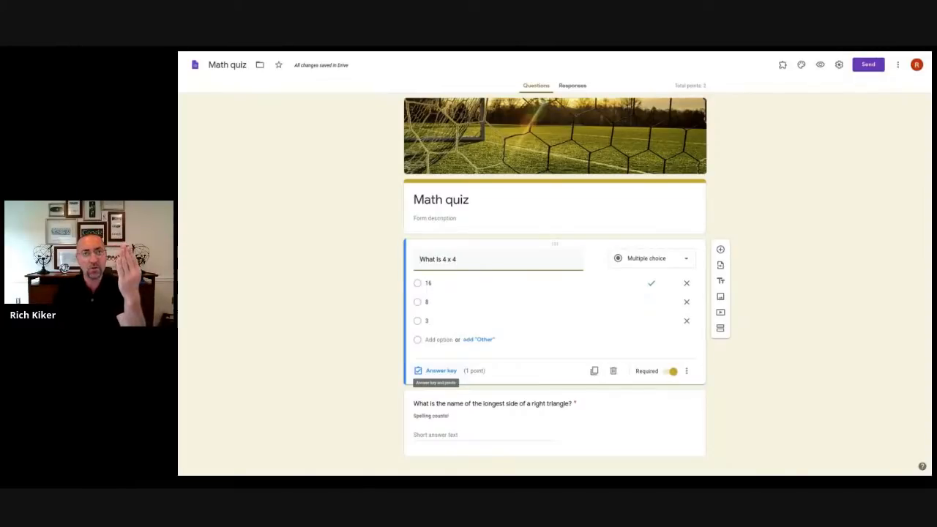
left_click(442, 370)
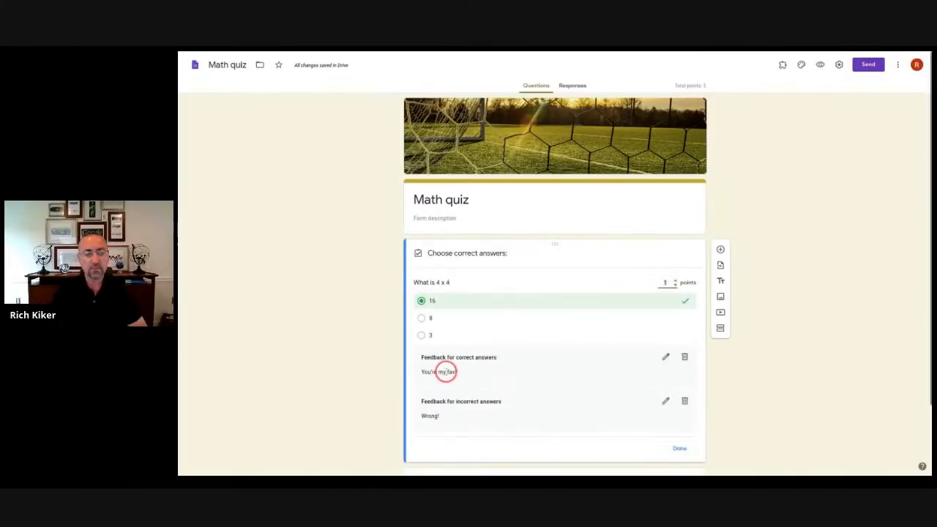
left_click(423, 302)
left_click(422, 302)
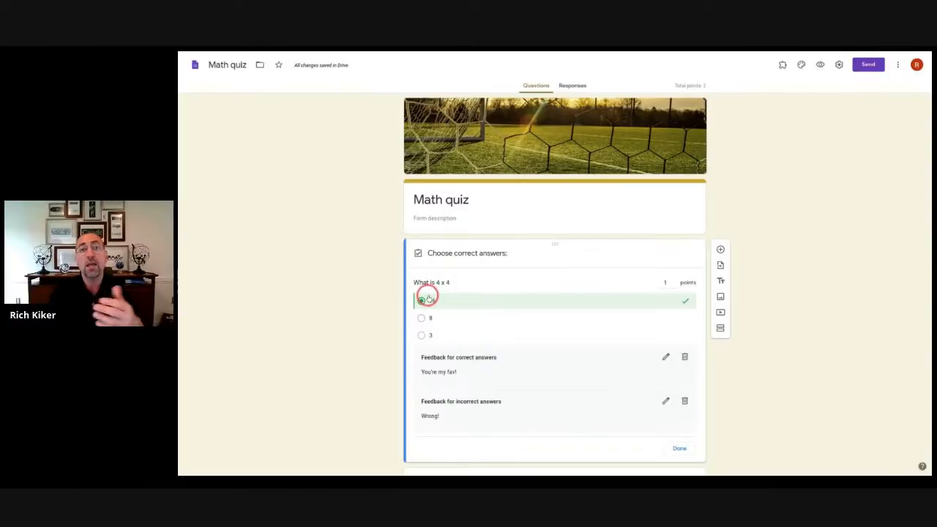
scroll(421, 304, "down", 1)
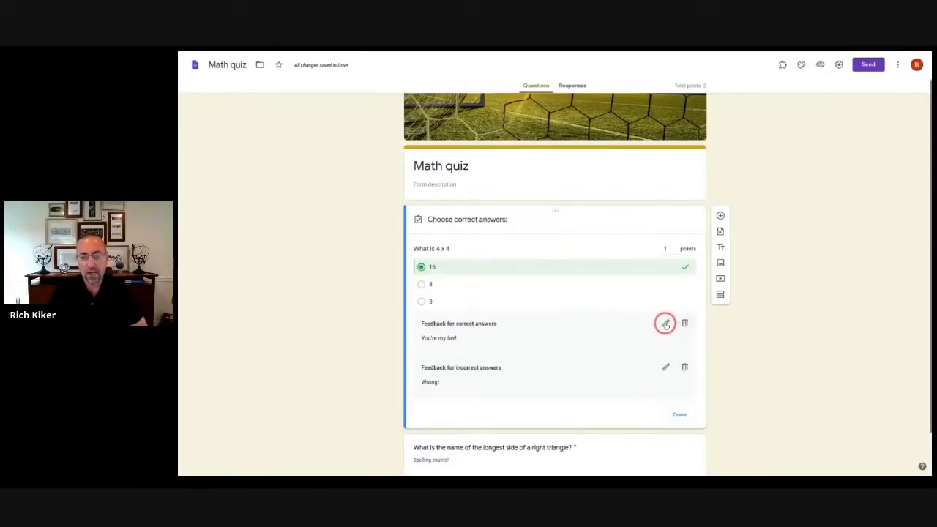
left_click(665, 324)
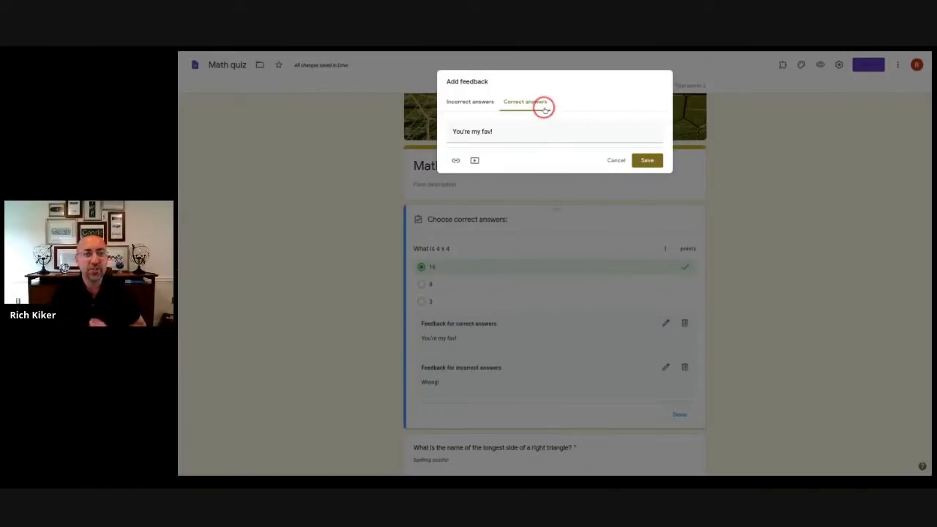
left_click(478, 103)
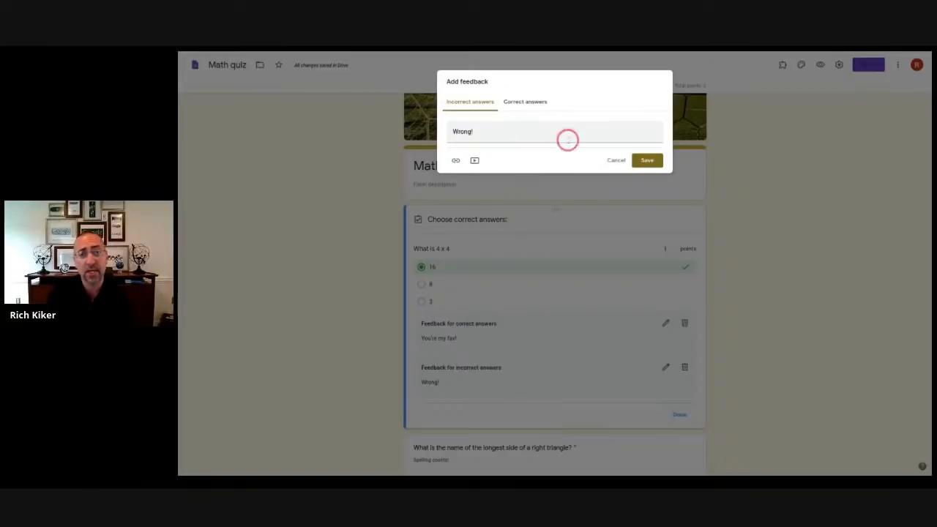
left_click(644, 162)
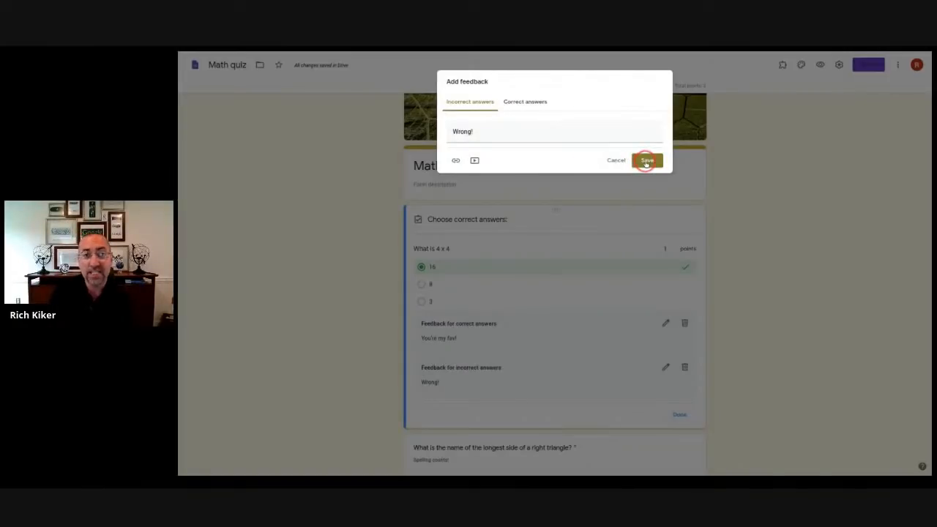
left_click(646, 162)
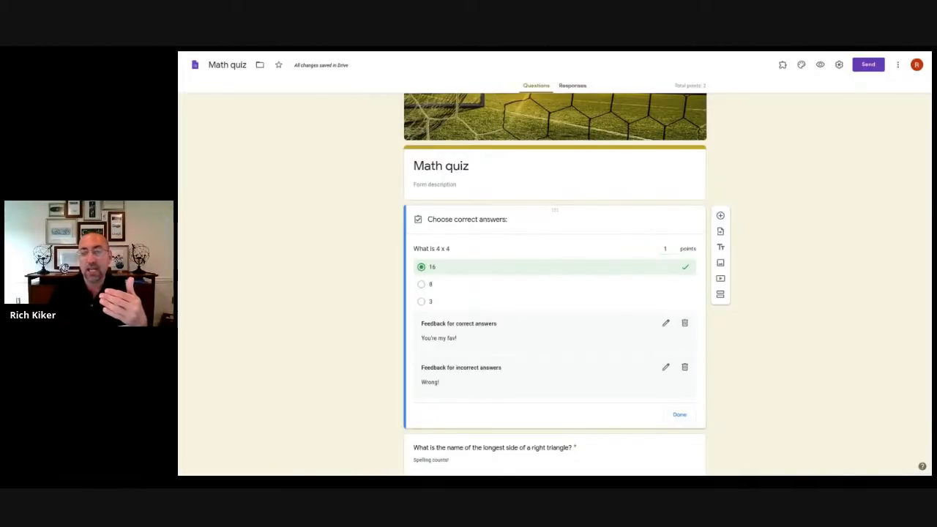
- Save the default preferences, then also mark 8 as a correct 4 x 4 answer
left_click(899, 66)
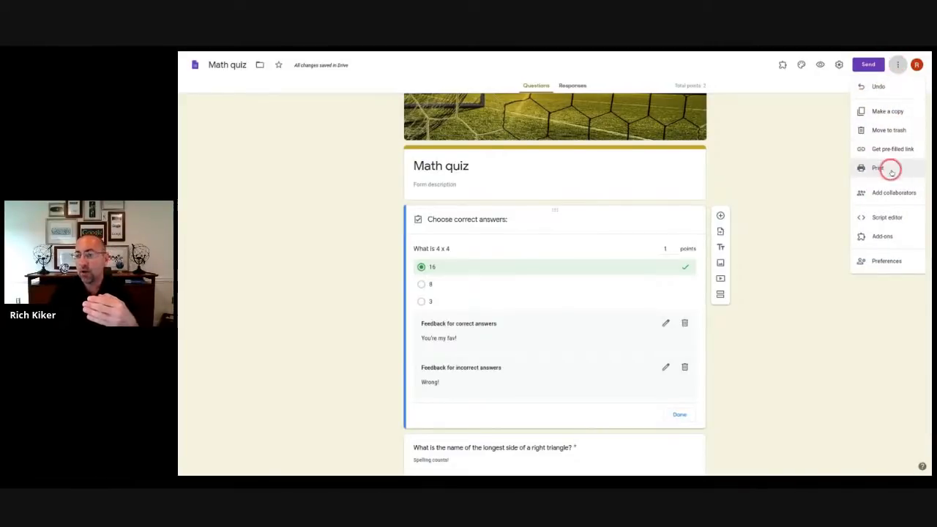
left_click(887, 262)
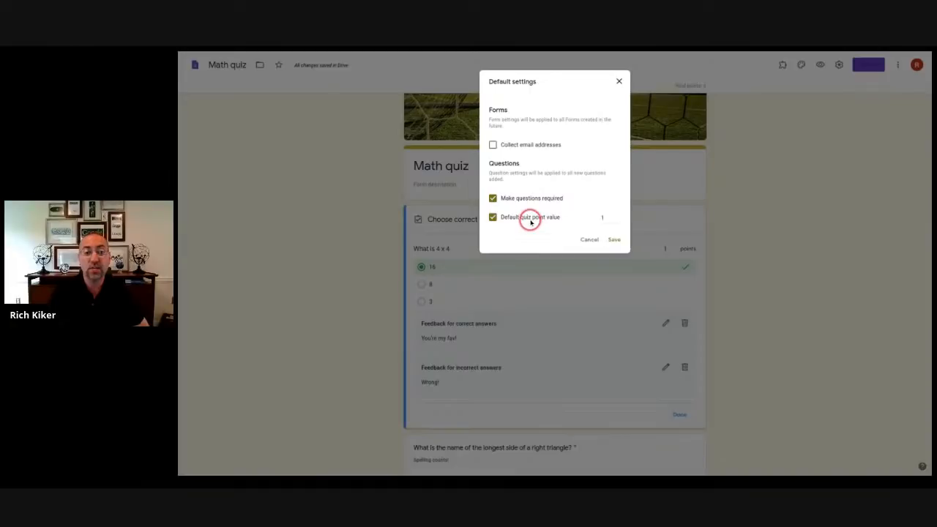
left_click(611, 240)
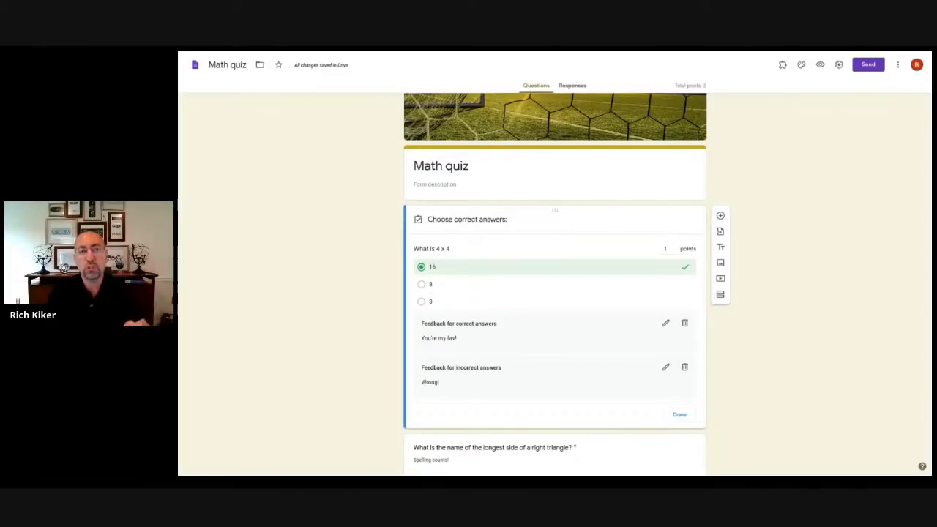
left_click(422, 284)
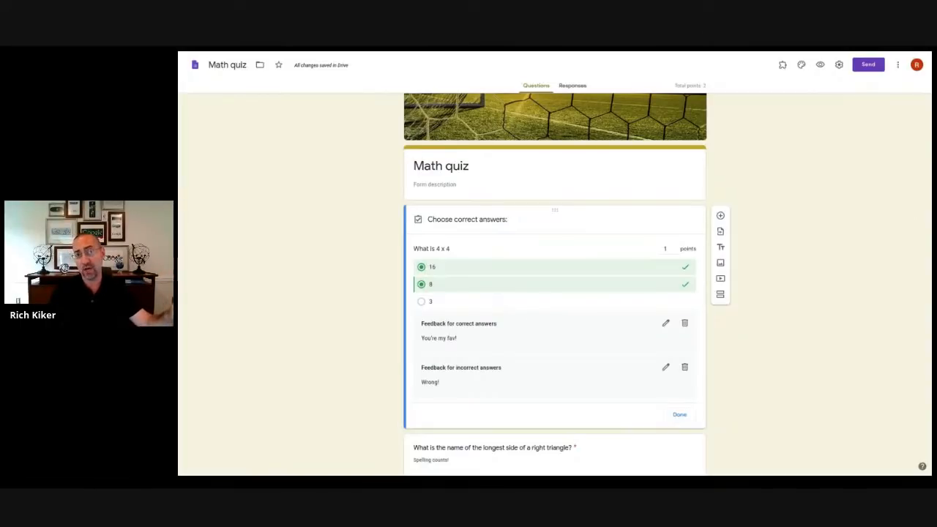
- Unmark 8 so 16 is the only correct 4 x 4 answer, and close the key
left_click(421, 285)
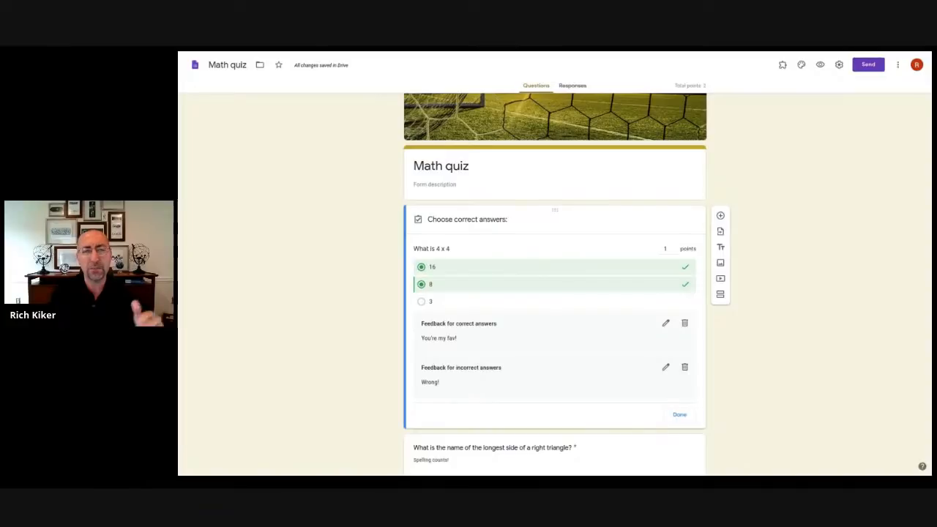
left_click(421, 284)
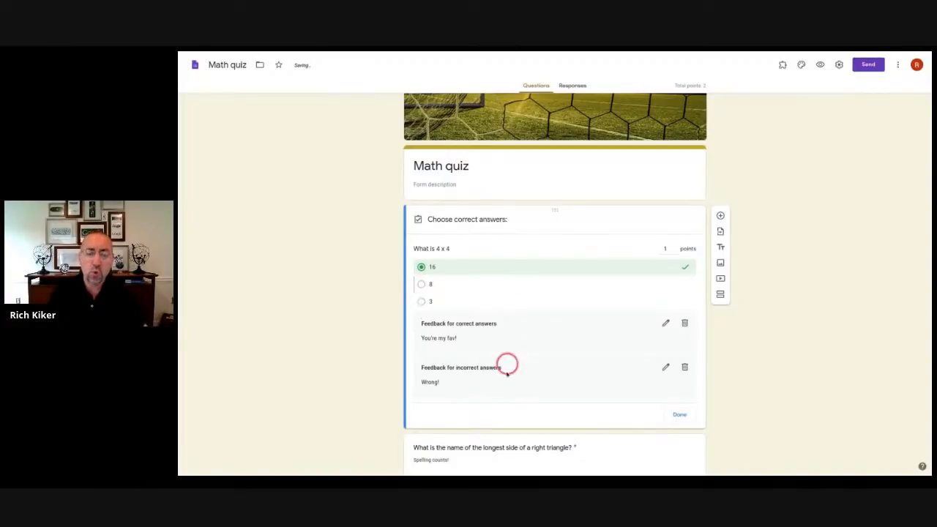
left_click(675, 414)
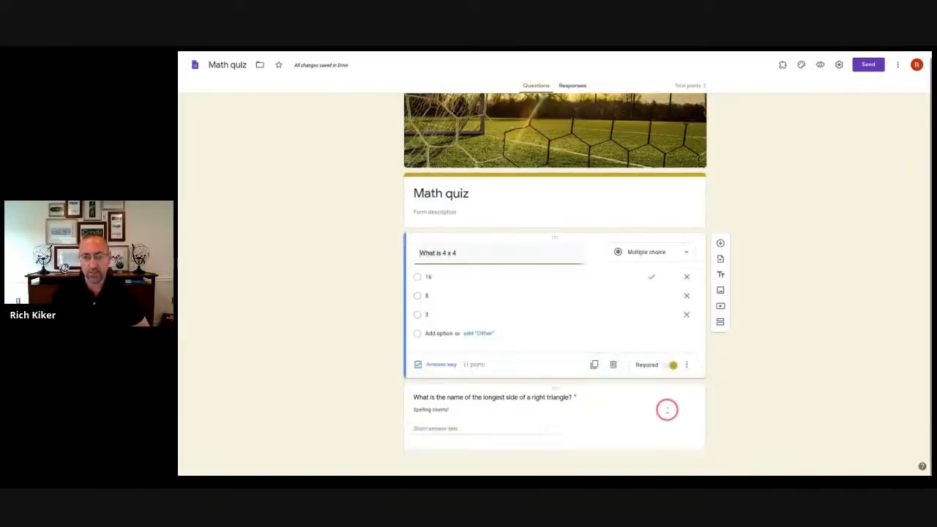
- Check the question types, keep 4 x 4 as multiple choice, and select the right-triangle question
left_click(675, 257)
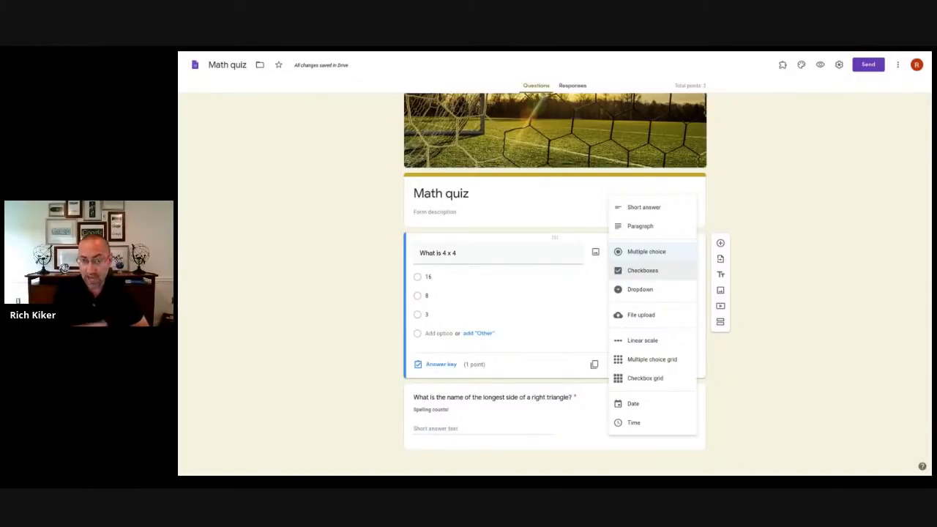
left_click(544, 403)
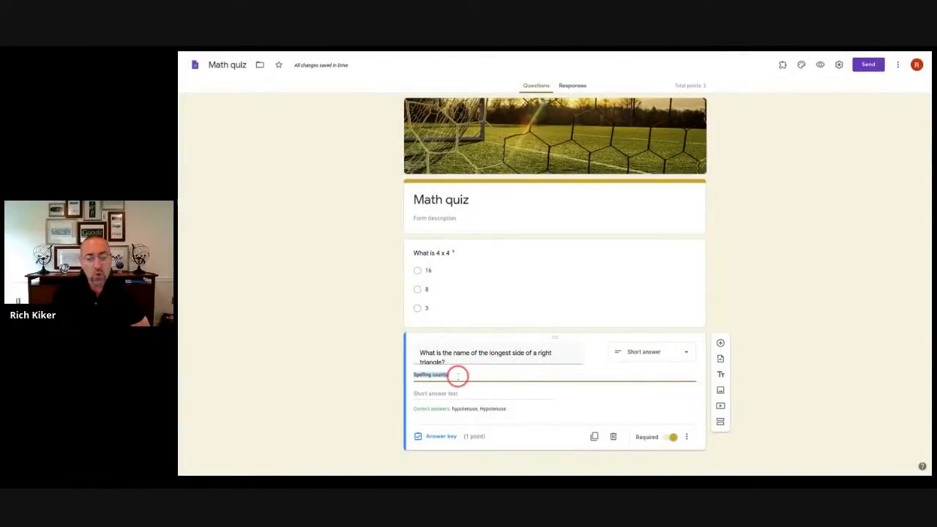
- Open the right-triangle answer key and add a third correct-answer row
left_click(686, 437)
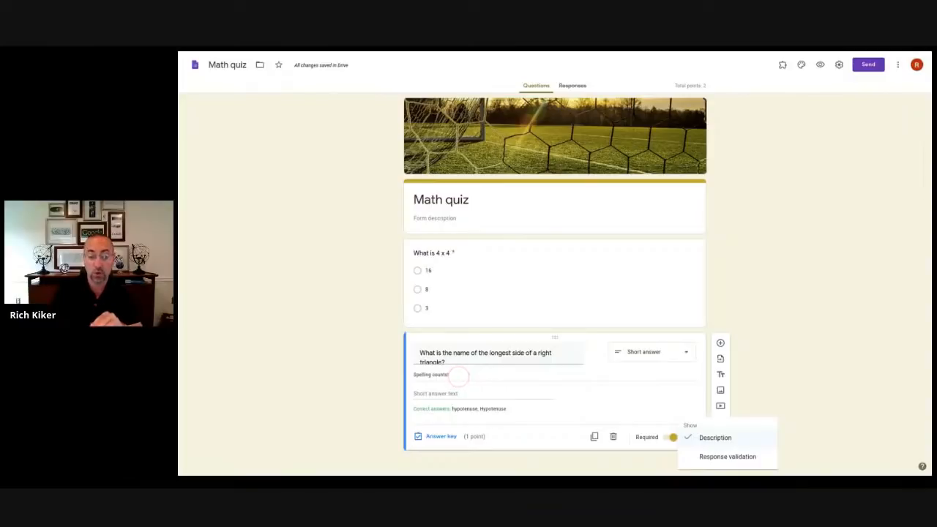
left_click(443, 438)
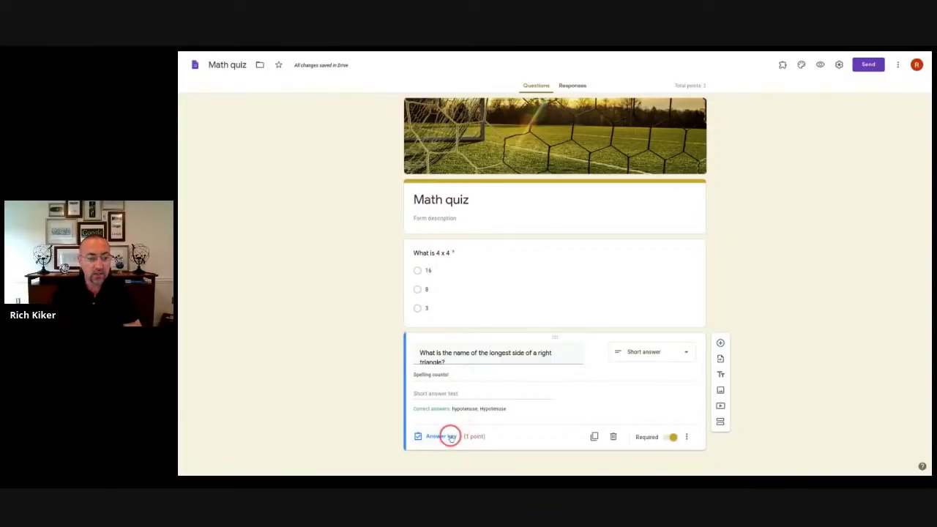
left_click(445, 434)
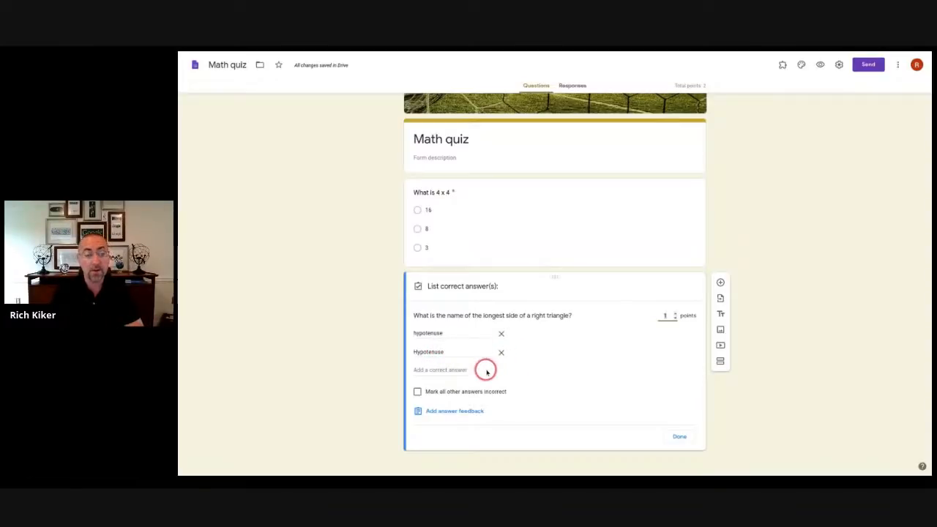
left_click(459, 370)
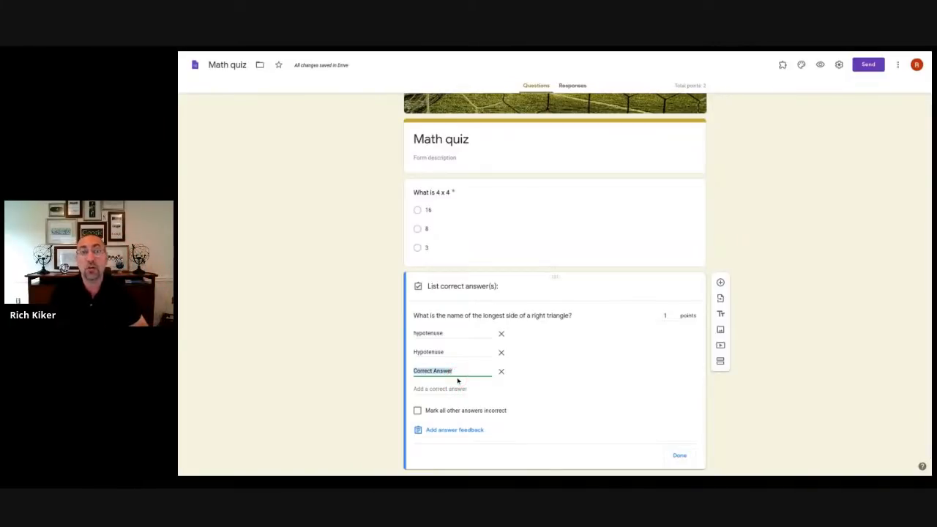
- Delete the placeholder 'Correct Answer' row and close the answer key
left_click(501, 371)
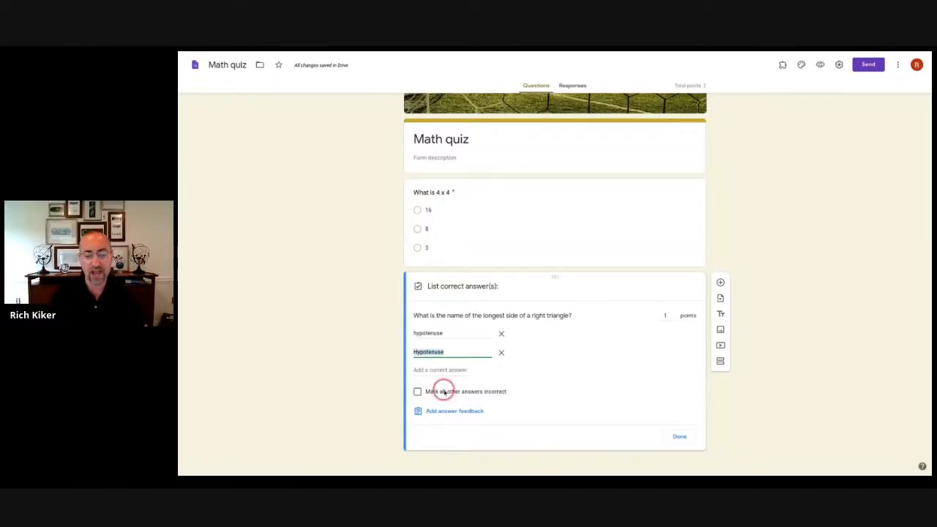
left_click(677, 437)
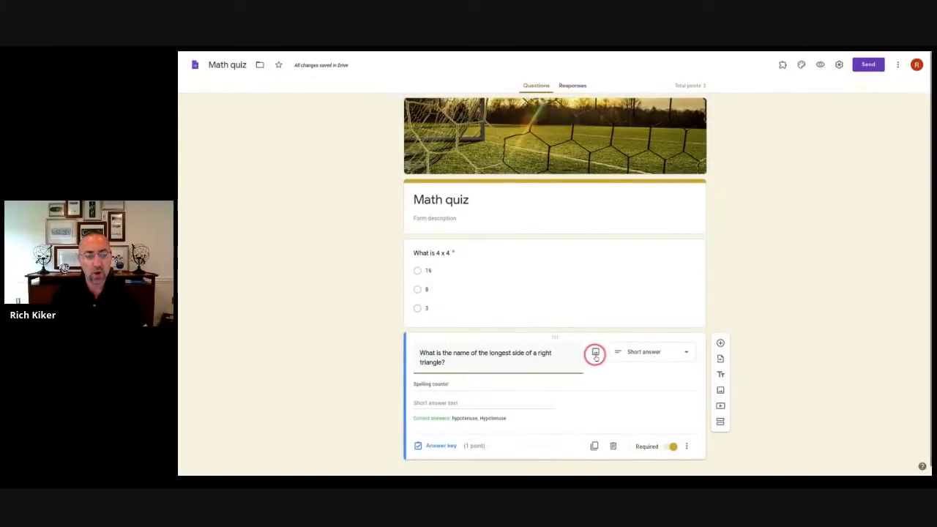
- Raise the right-triangle question from 1 to 2 points in its answer key
left_click(449, 446)
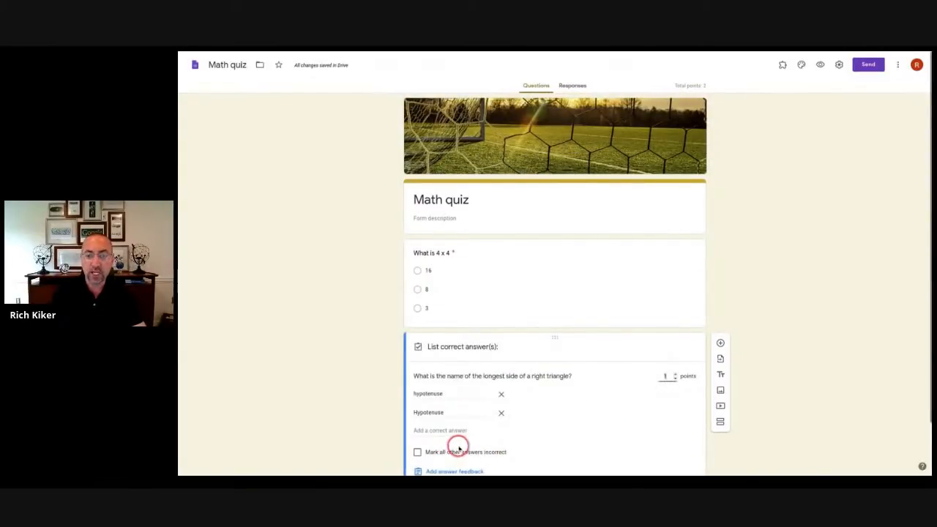
scroll(512, 429, "down", 1)
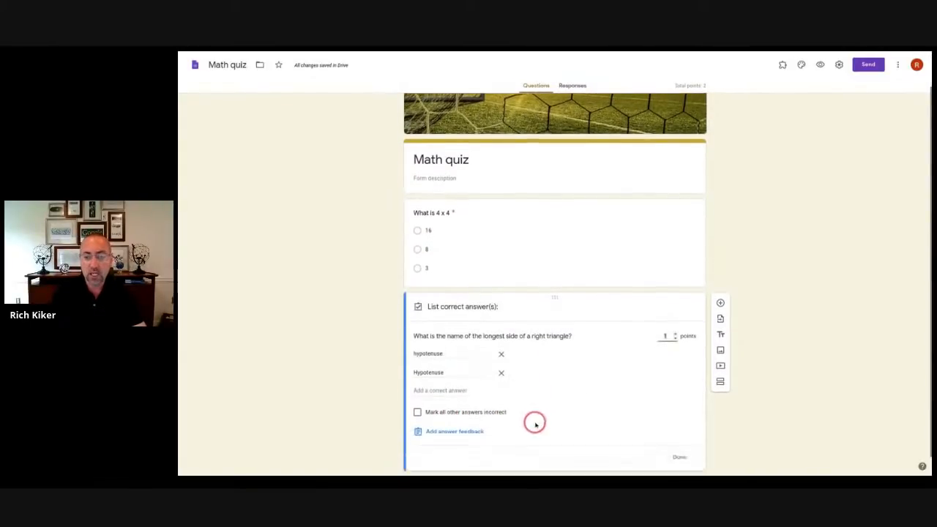
left_click(675, 330)
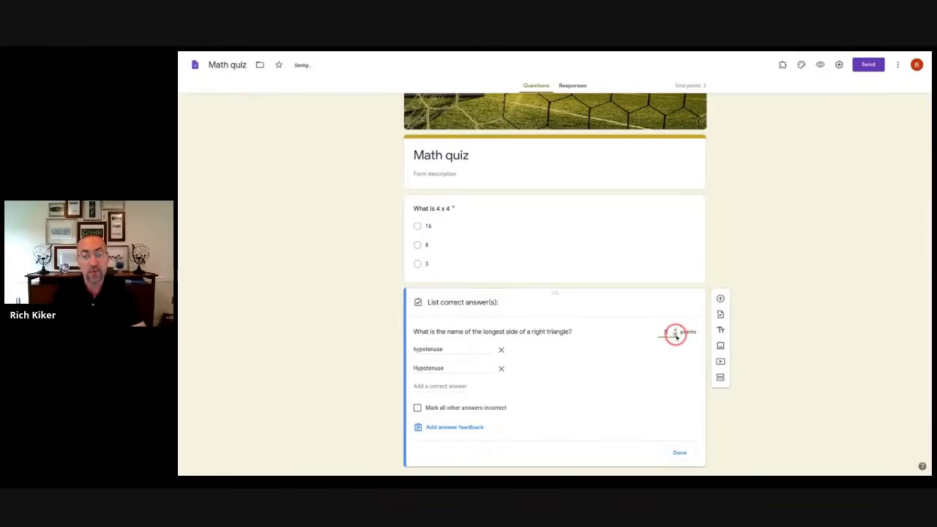
left_click(679, 453)
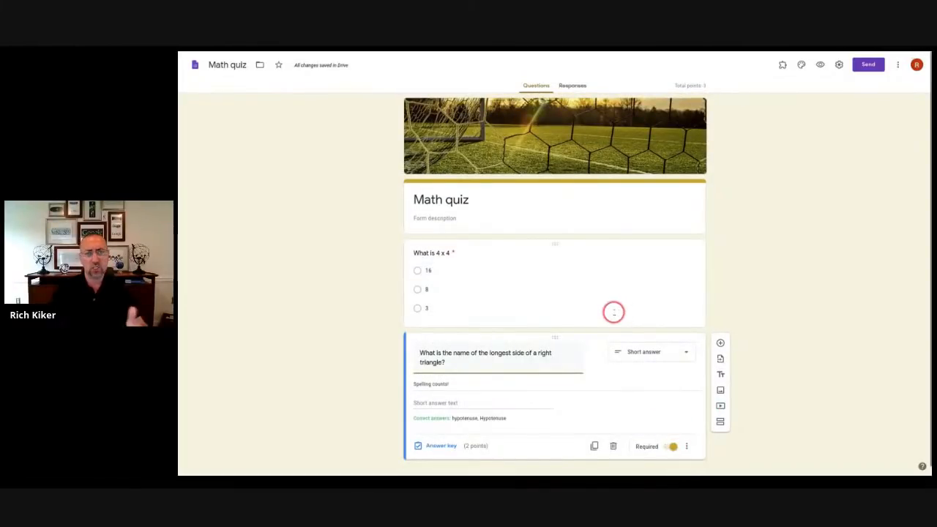
- In preview, answer 16 and hypotenuse, then submit the quiz
left_click(820, 65)
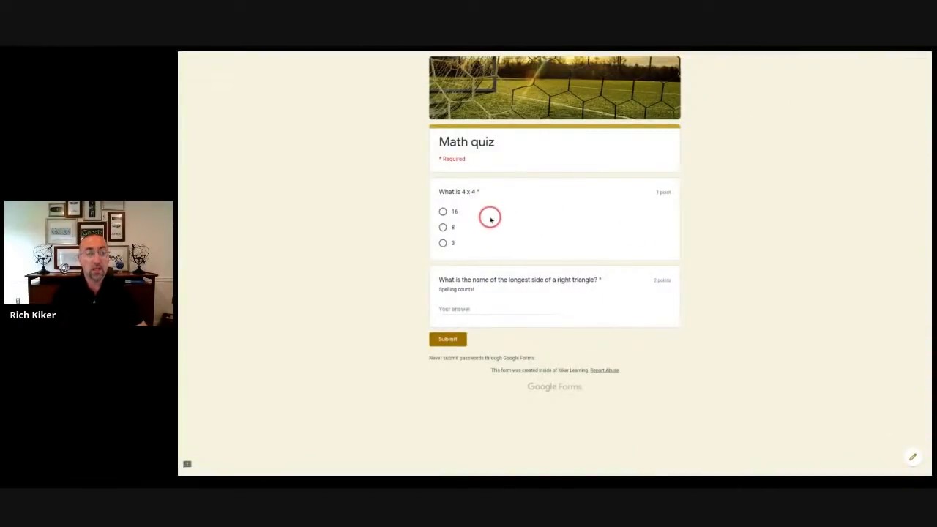
left_click(443, 212)
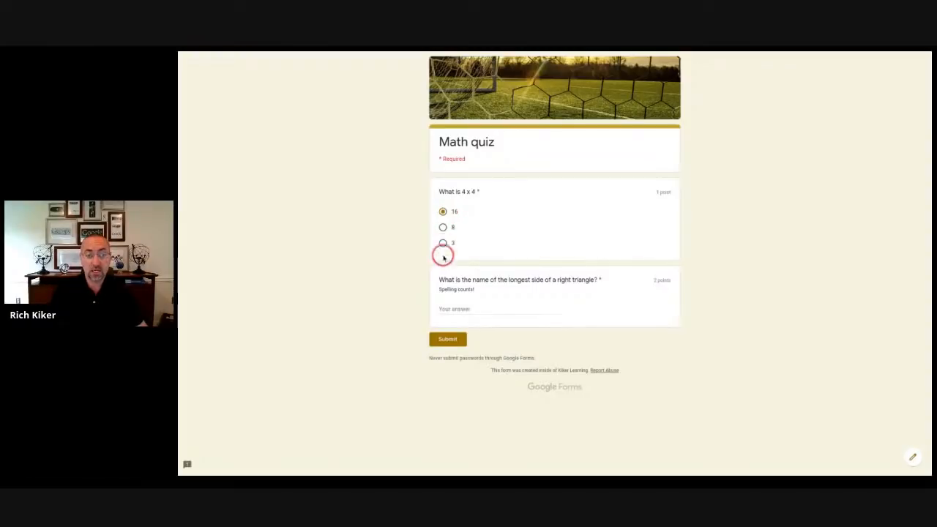
left_click(448, 308)
type("hypotenuse")
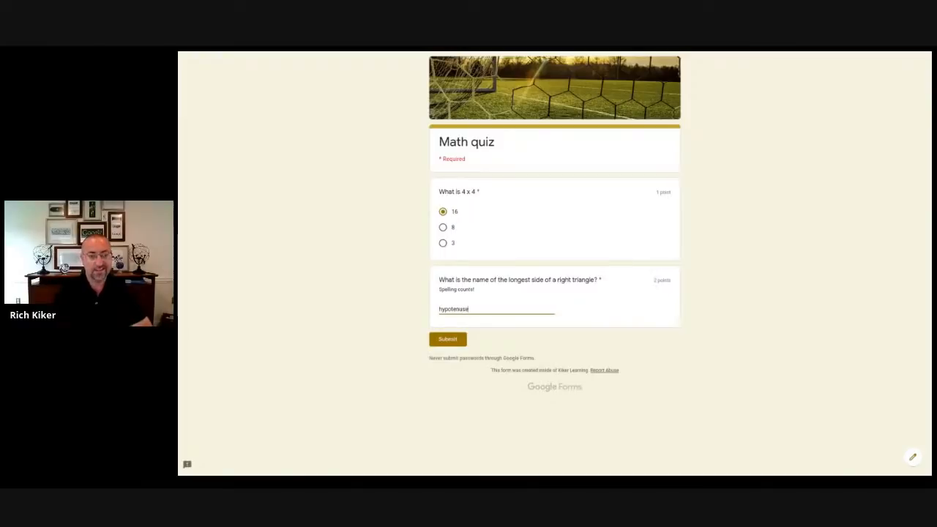
left_click(446, 340)
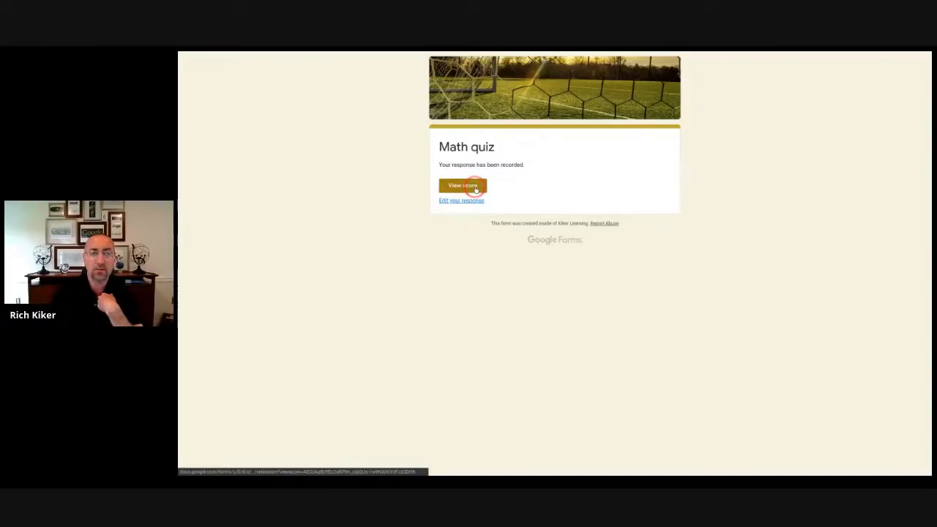
- View the 3/3 score, then return to the editor's Responses summary
left_click(475, 188)
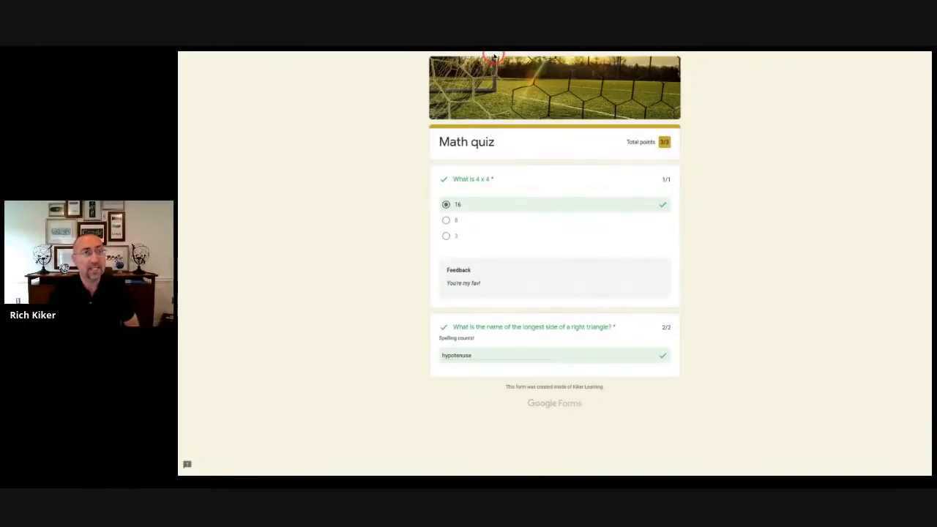
mouse_move(459, 54)
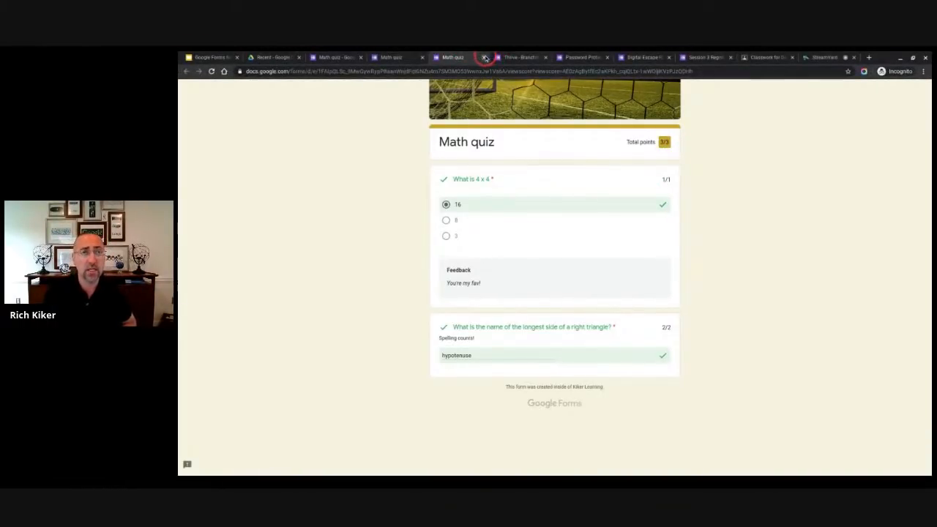
left_click(388, 57)
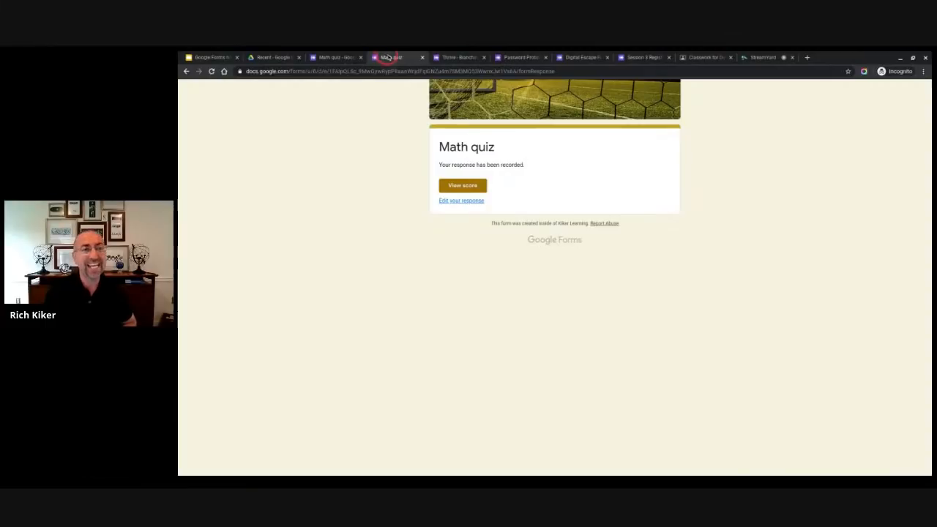
left_click(335, 56)
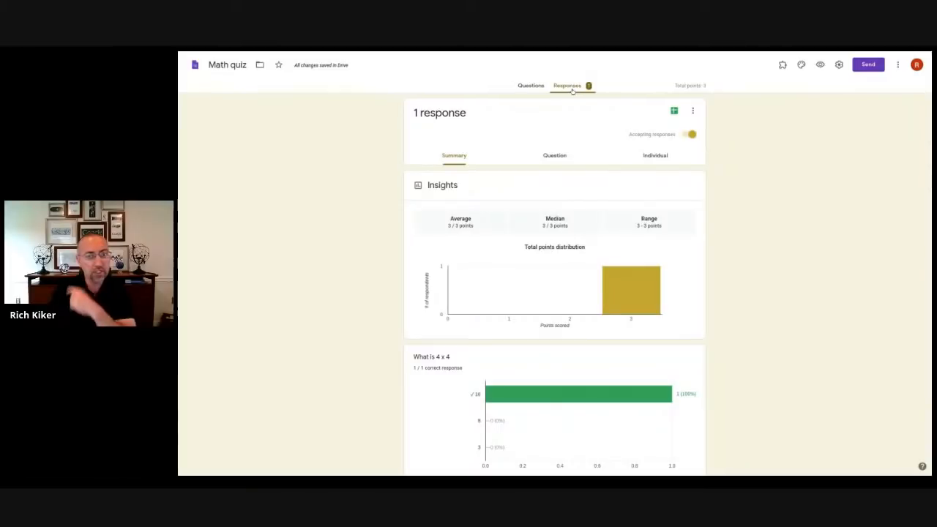
left_click(569, 87)
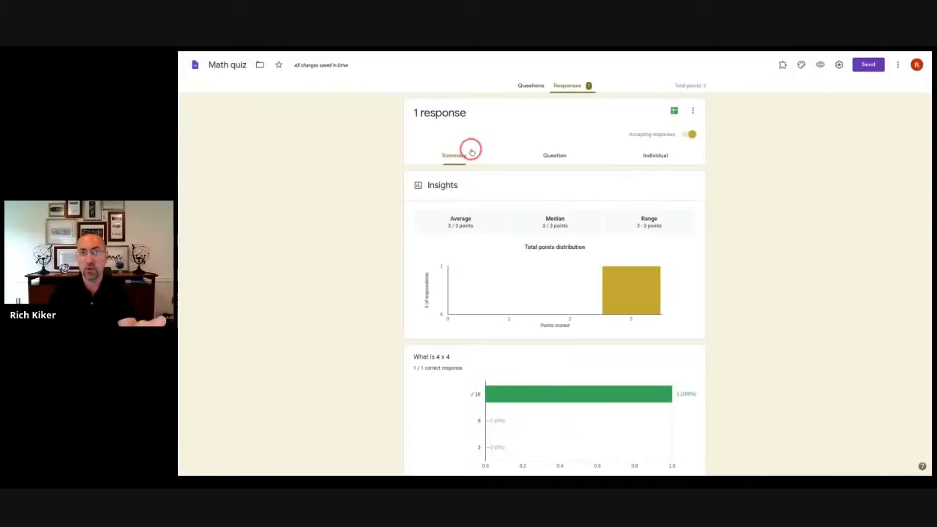
- Review the quiz responses question by question, then the individual submitted response
left_click(554, 155)
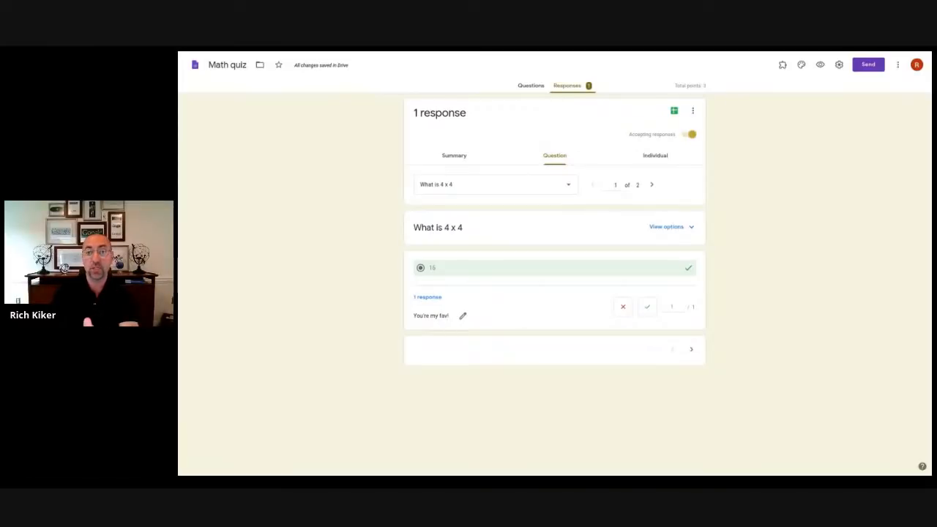
left_click(654, 154)
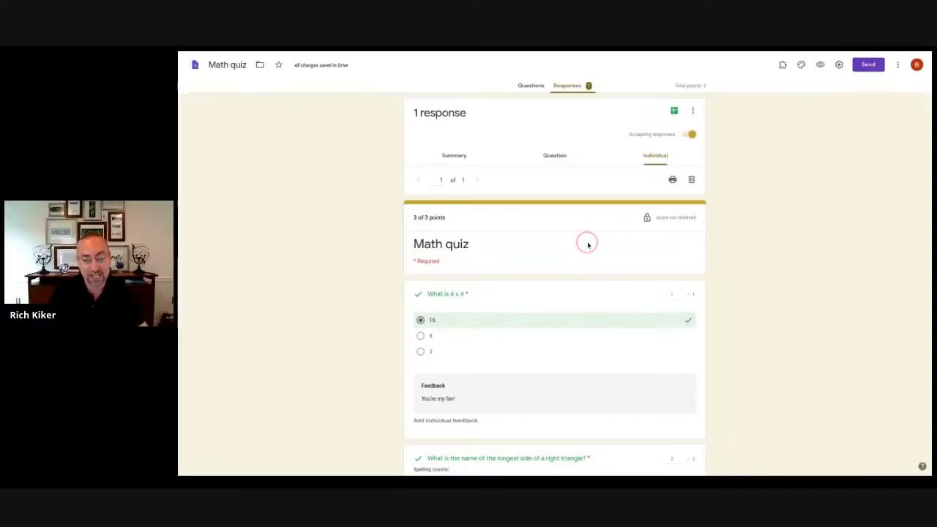
scroll(587, 244, "down", 1)
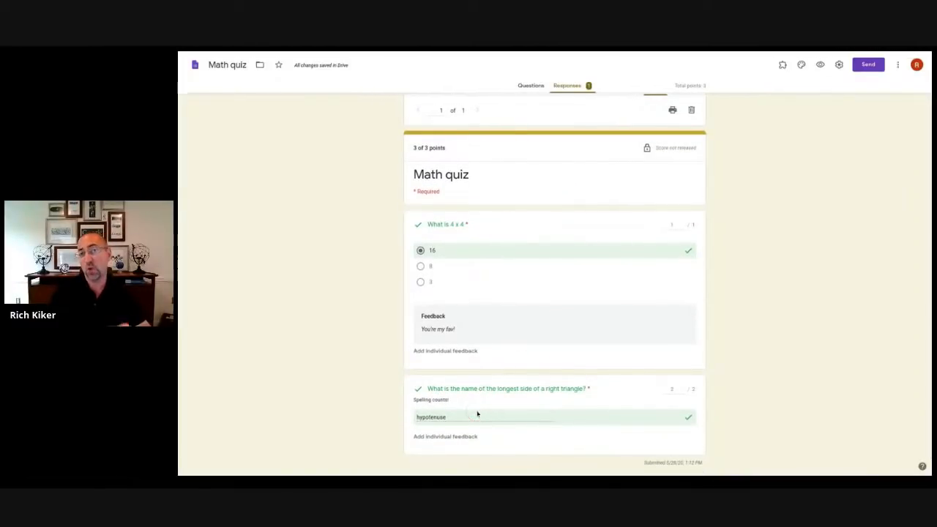
scroll(477, 415, "down", 1)
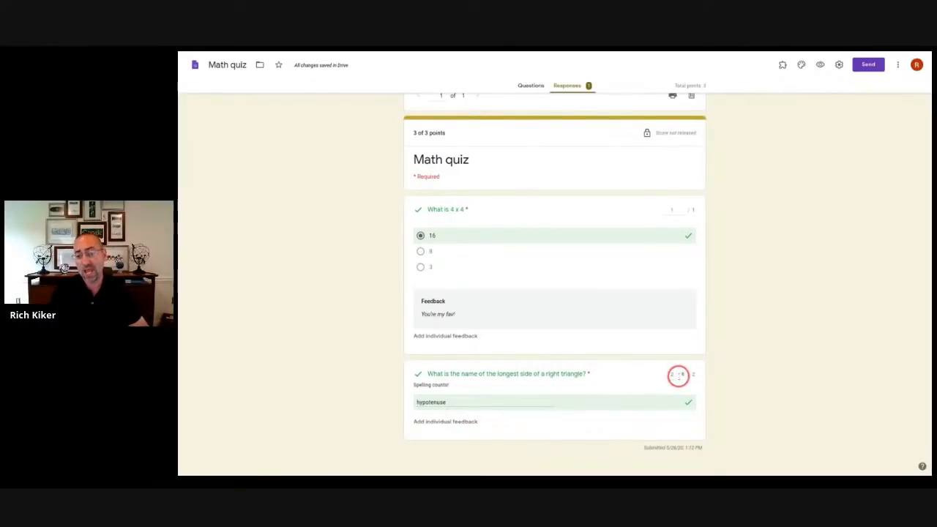
- Change the second question's awarded points to 1 and save the grading so the 3 of 3 score is released
left_click(670, 375)
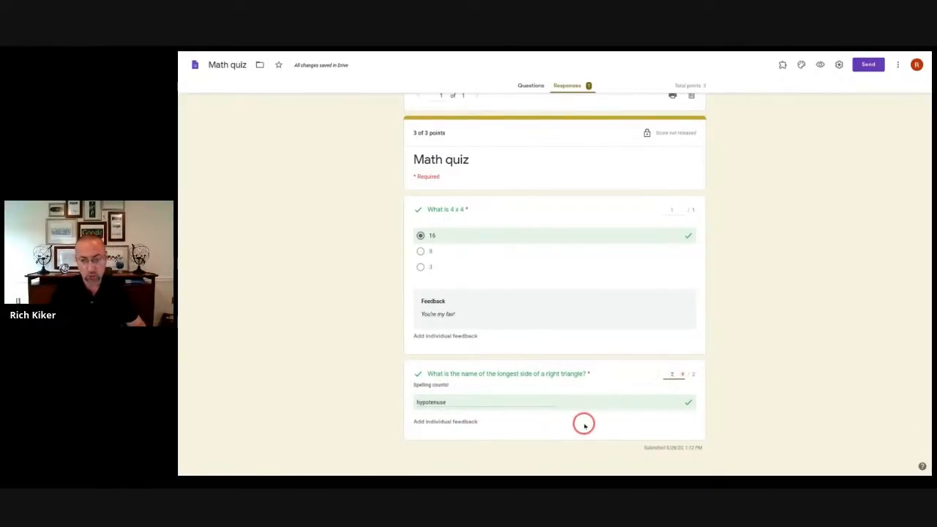
key("BackSpace")
type("1")
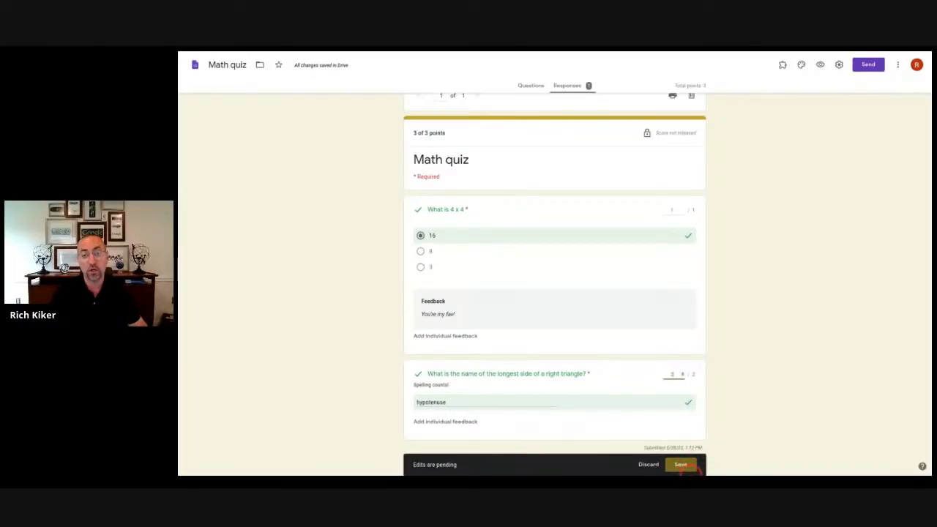
left_click(691, 467)
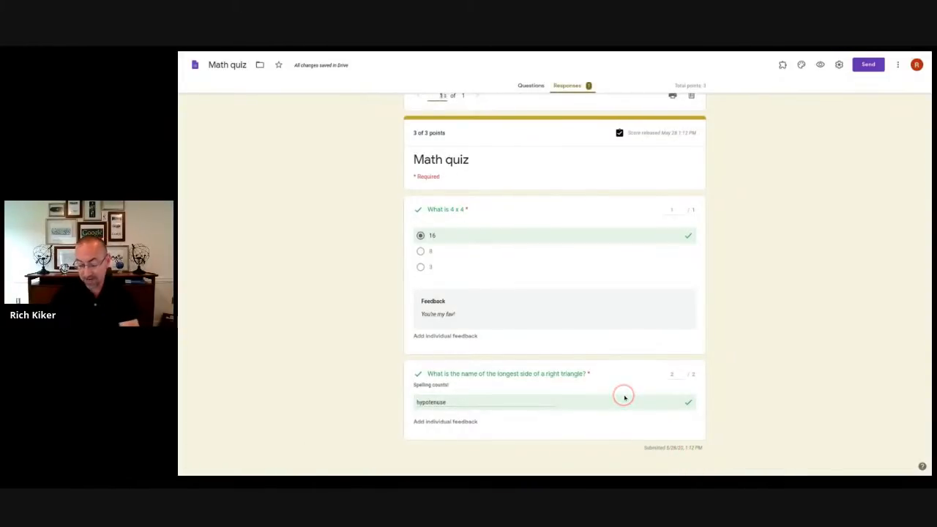
left_click(391, 52)
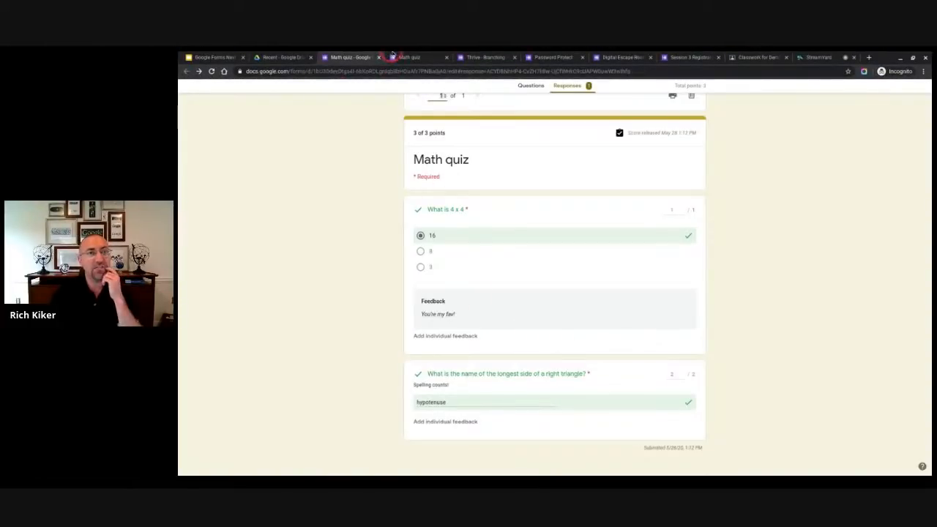
left_click(447, 57)
left_click(430, 58)
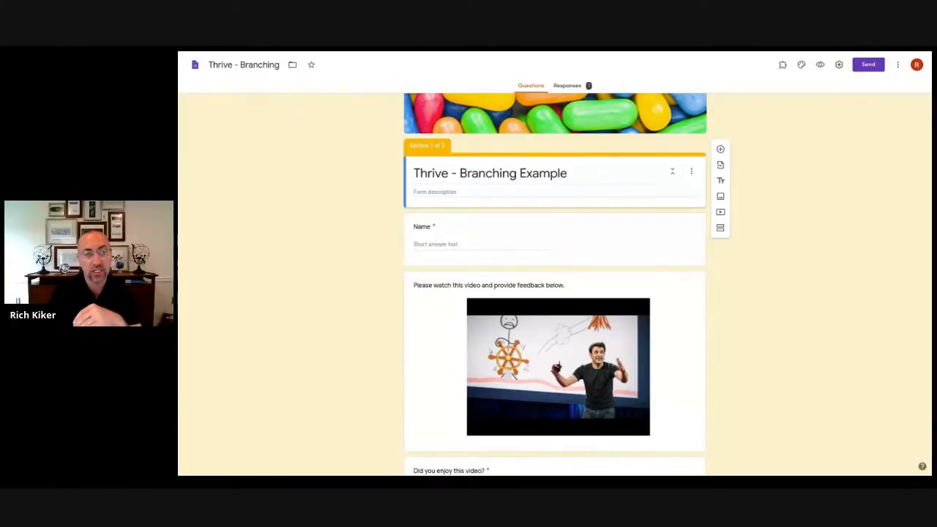
left_click(783, 305)
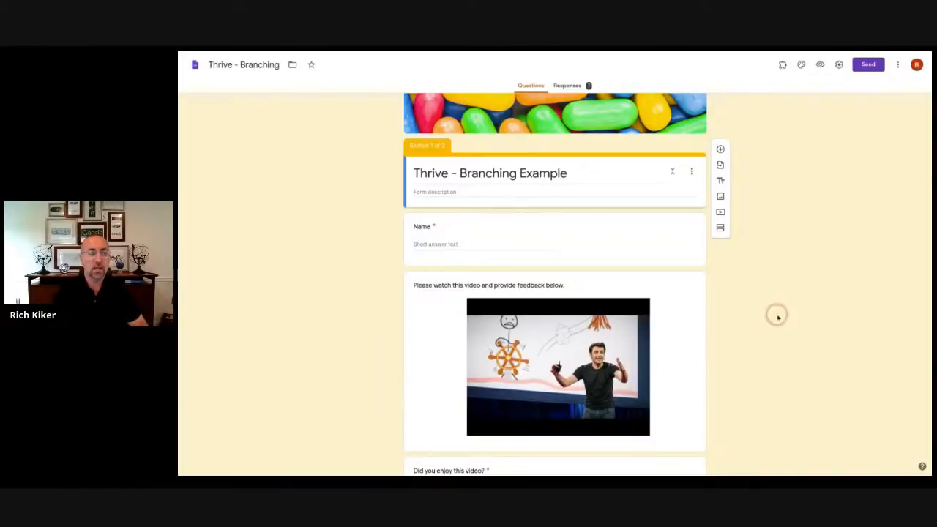
scroll(440, 157, "up", 1)
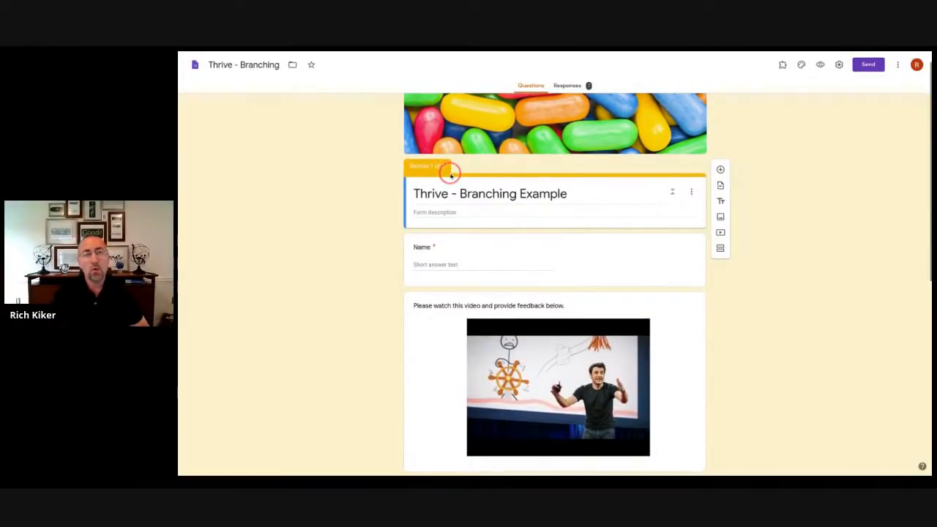
scroll(500, 226, "down", 1)
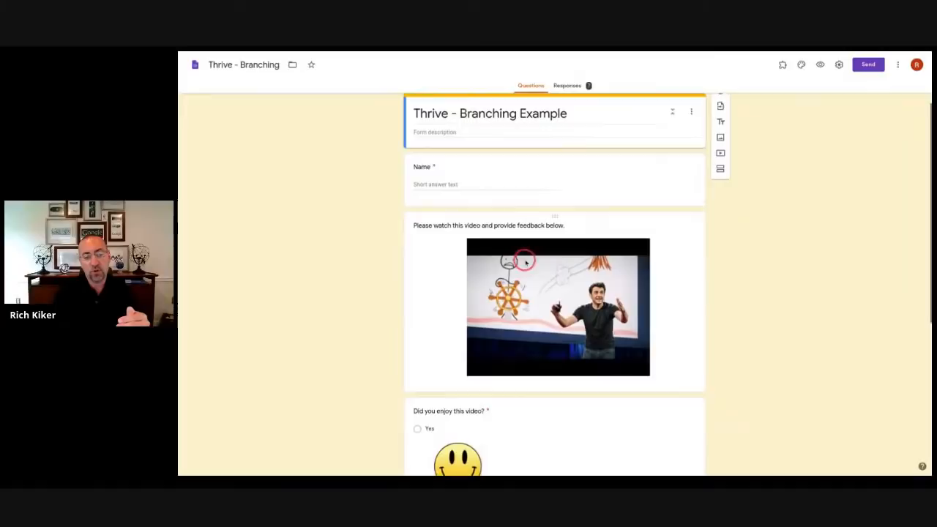
scroll(525, 262, "down", 2)
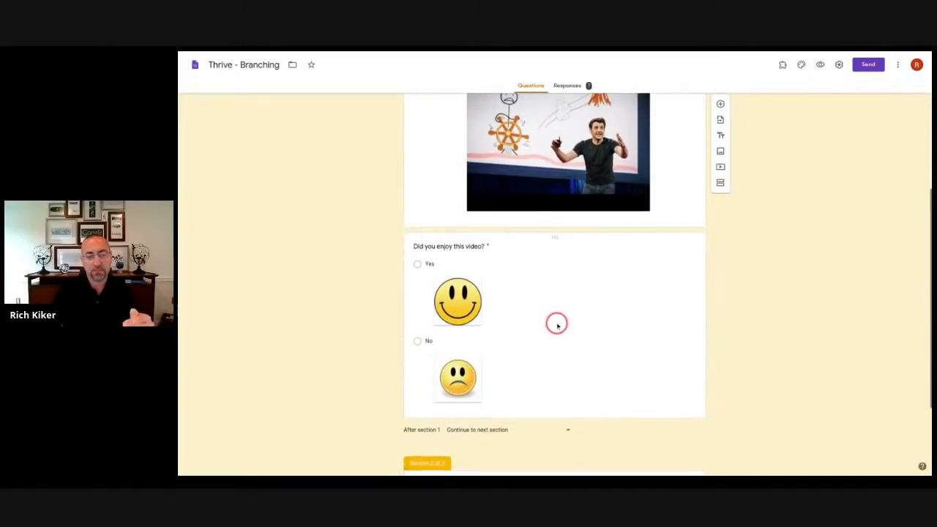
scroll(537, 317, "down", 1)
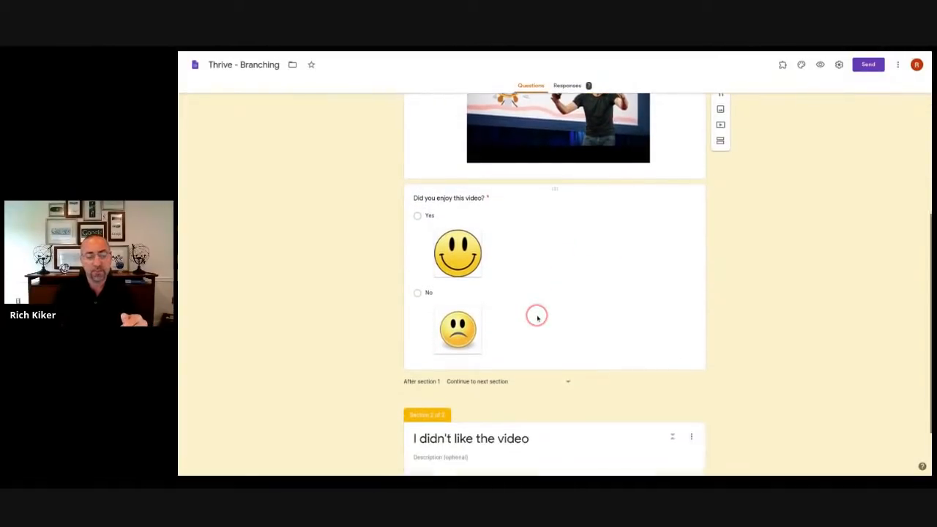
scroll(537, 316, "down", 1)
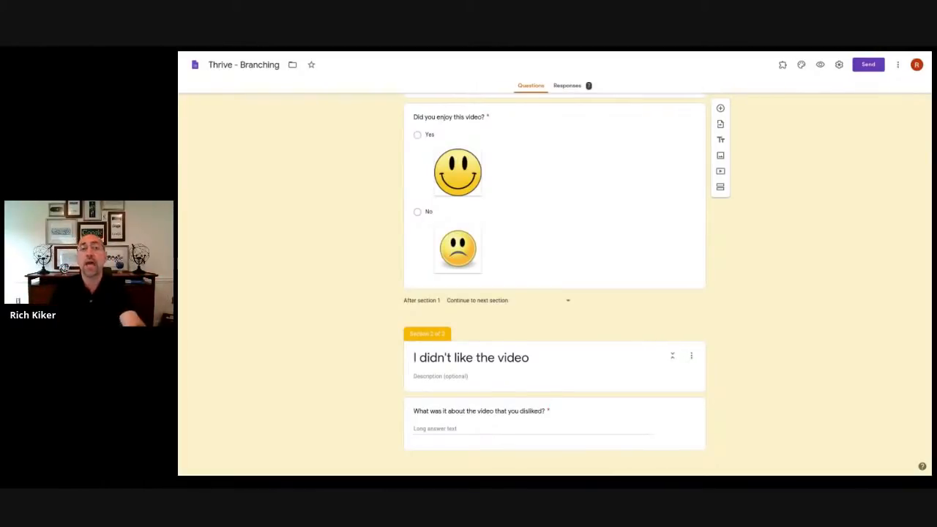
scroll(506, 299, "up", 1)
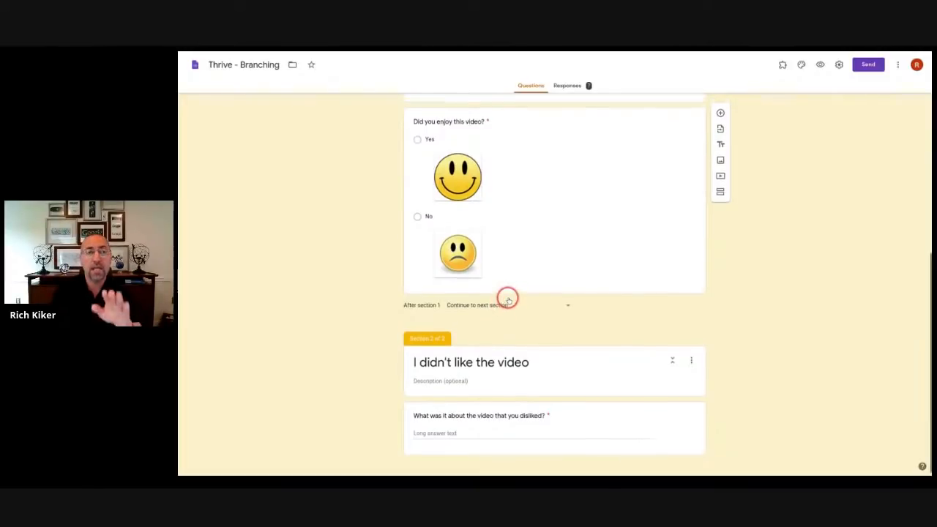
scroll(521, 303, "down", 1)
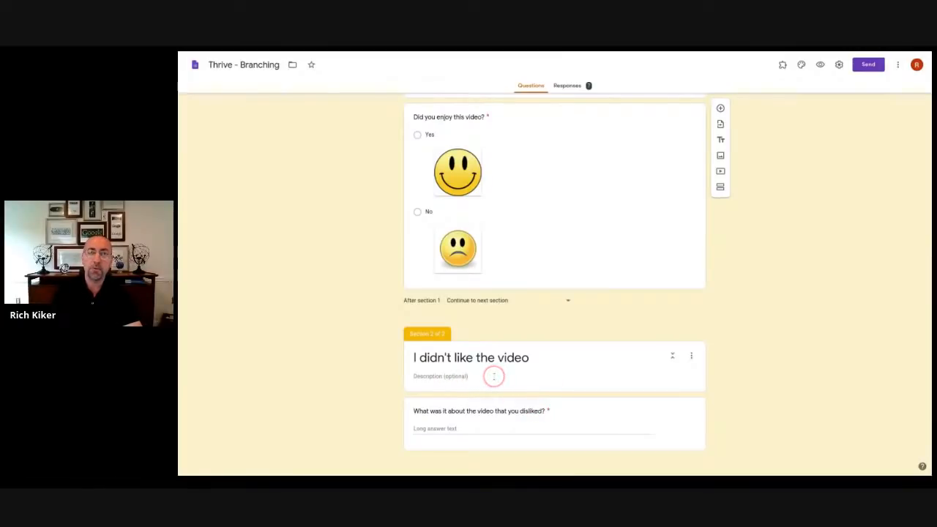
scroll(495, 376, "up", 2)
scroll(501, 379, "up", 3)
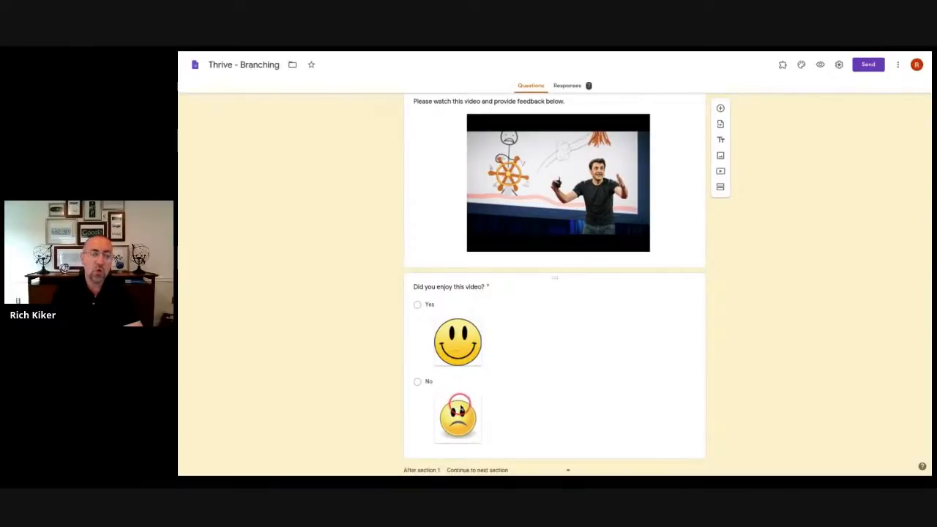
scroll(461, 410, "down", 4)
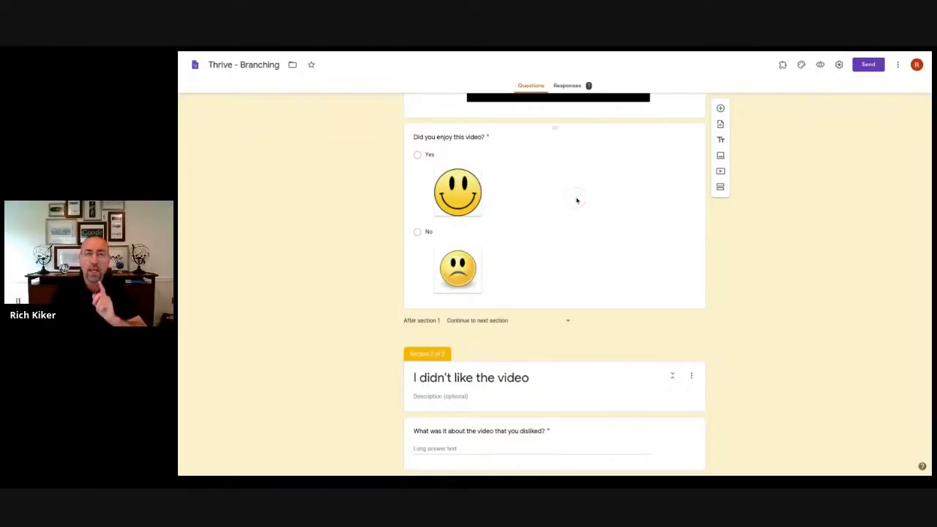
- Turn on 'Go to section based on answer' for the enjoy-the-video question
left_click(576, 200)
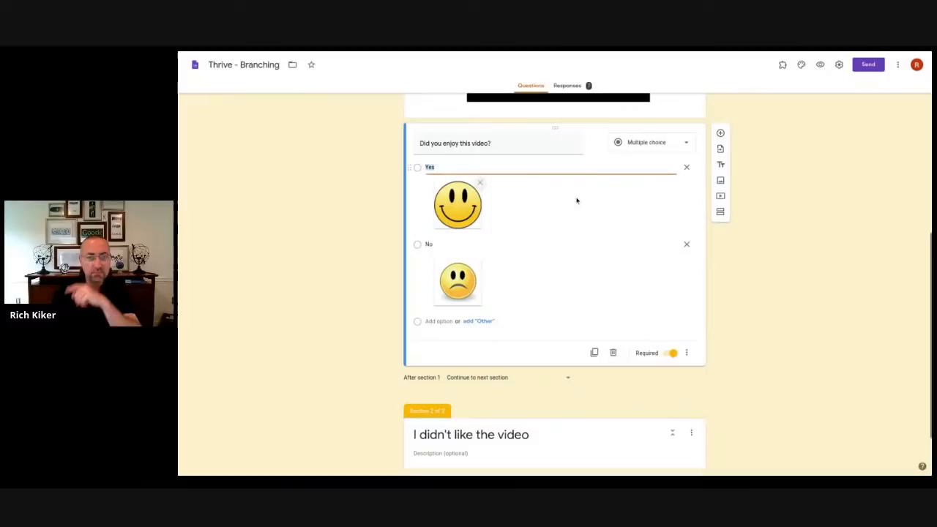
left_click(687, 354)
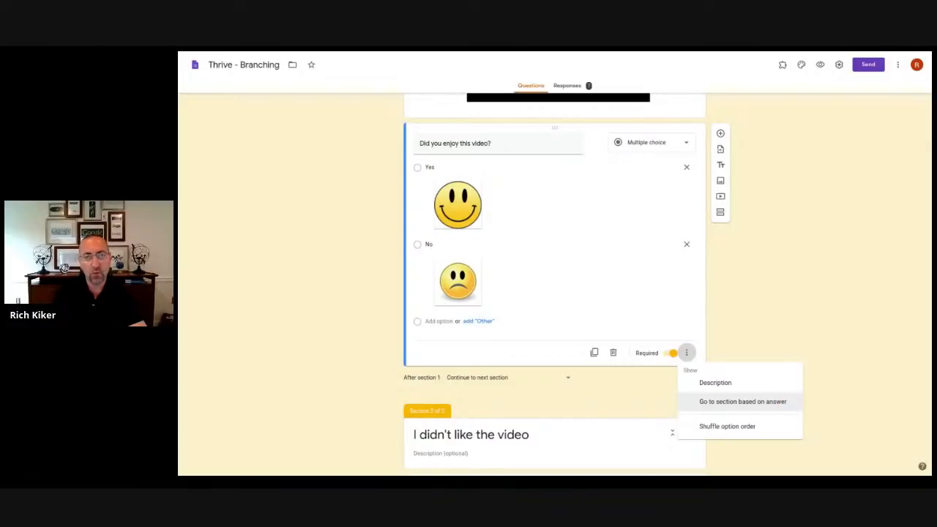
left_click(742, 402)
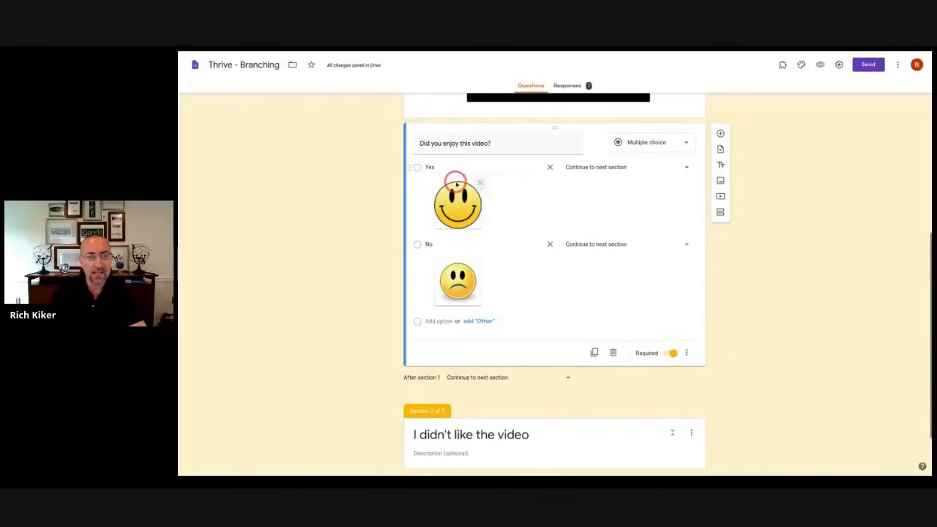
- Route Yes answers to 'Submit form' and No answers to section 2
left_click(687, 169)
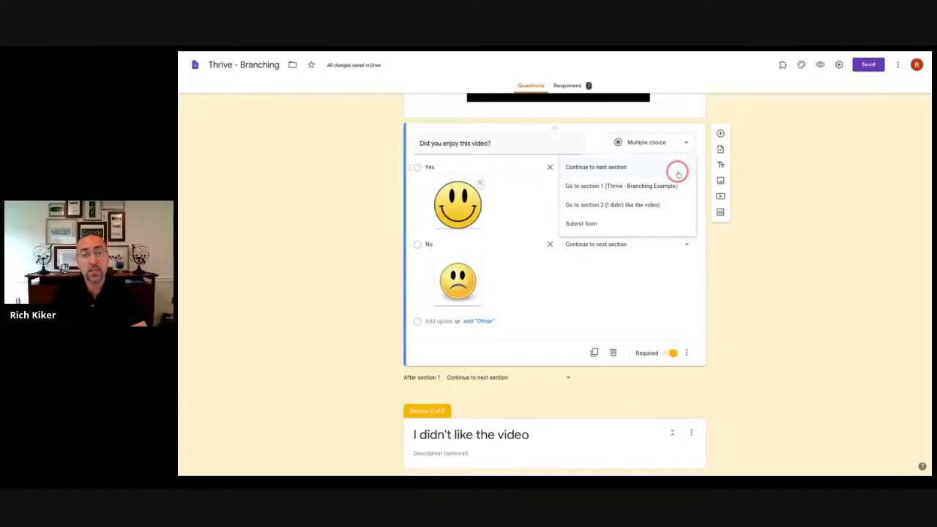
left_click(631, 227)
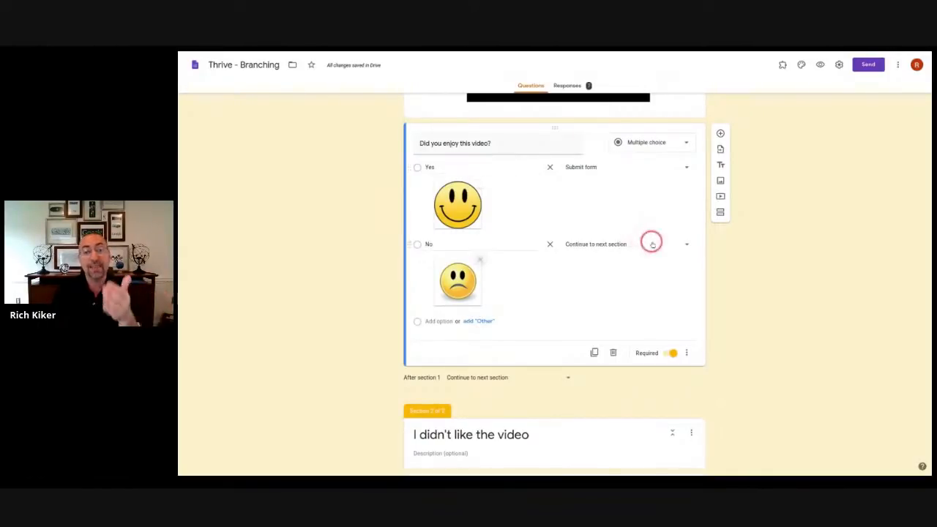
left_click(687, 245)
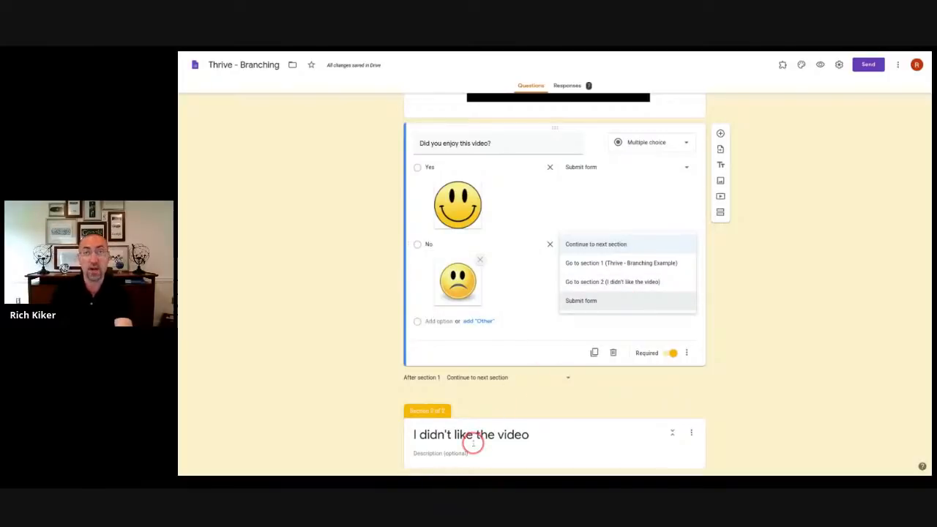
left_click(601, 282)
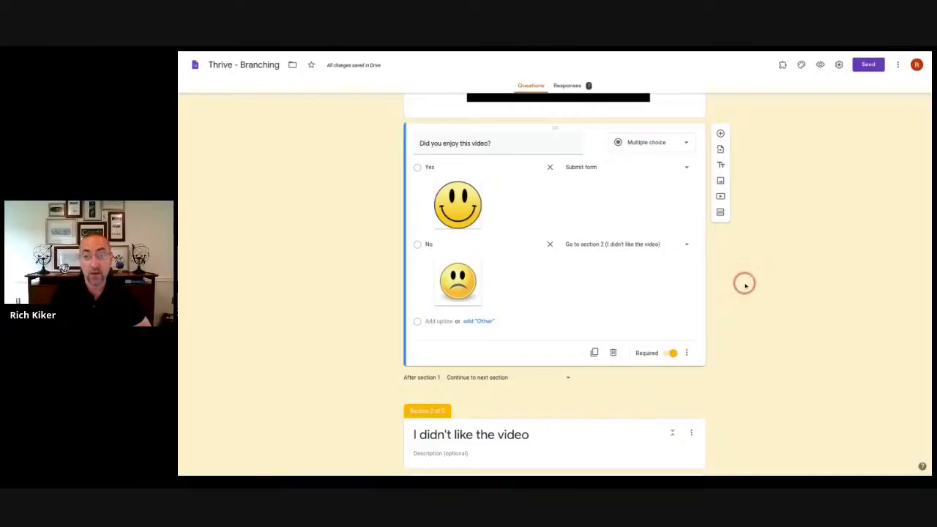
scroll(710, 256, "up", 5)
scroll(693, 235, "up", 2)
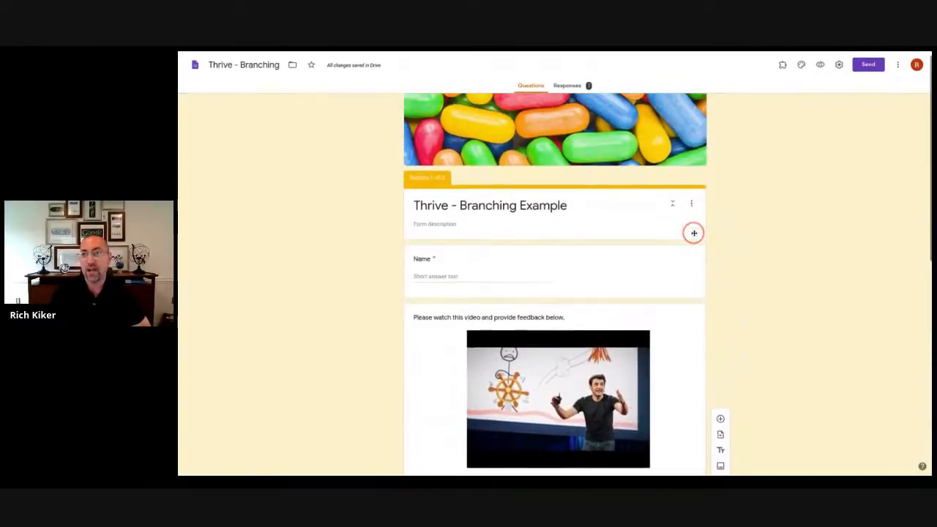
left_click(820, 64)
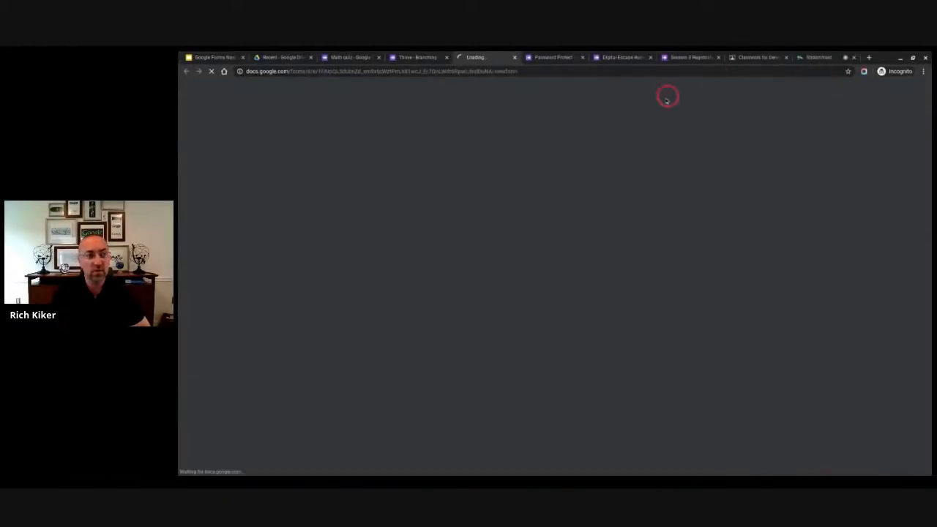
- In preview, submit a test response with a respondent name and Yes for enjoying the video
left_click(512, 211)
type("Rich")
scroll(545, 272, "down", 2)
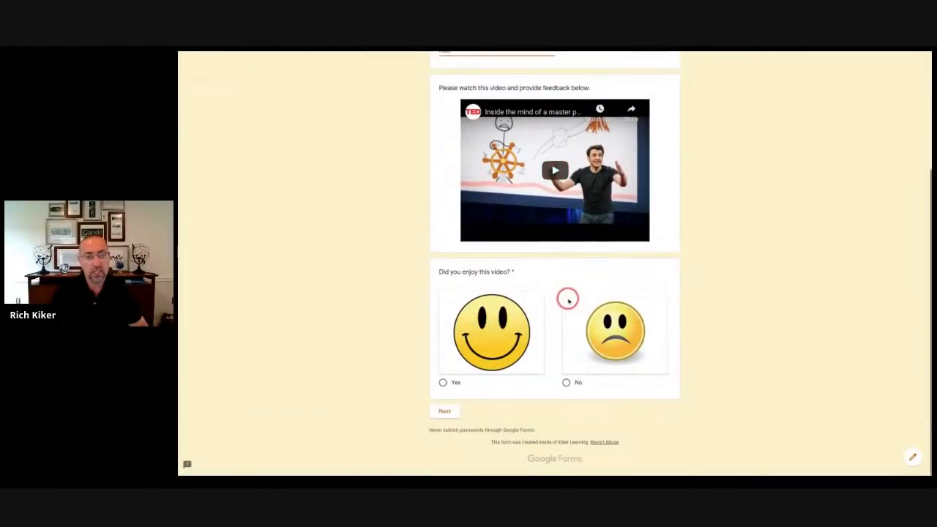
left_click(443, 383)
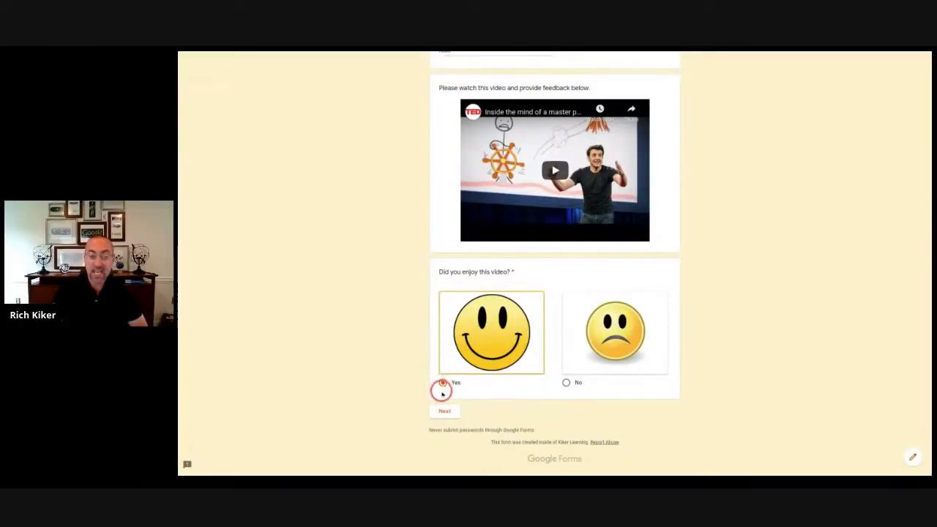
left_click(445, 407)
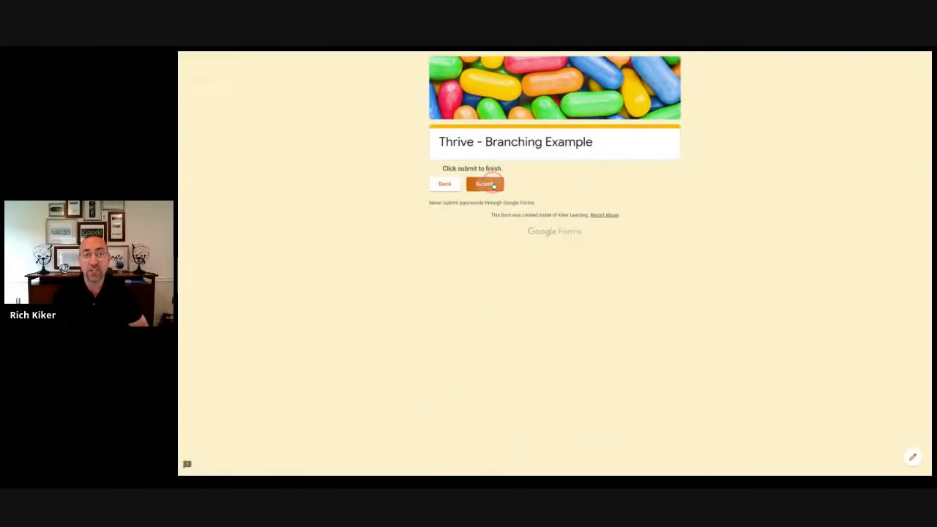
left_click(492, 185)
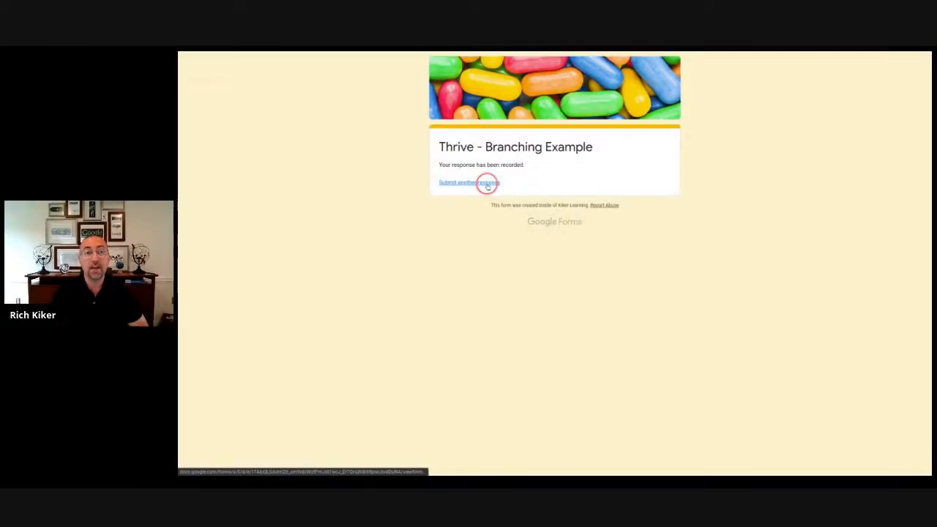
- Submit another response answering No, then 'aa' to the dislike question in section 2
left_click(487, 183)
left_click(462, 212)
type("Ma")
scroll(515, 295, "down", 3)
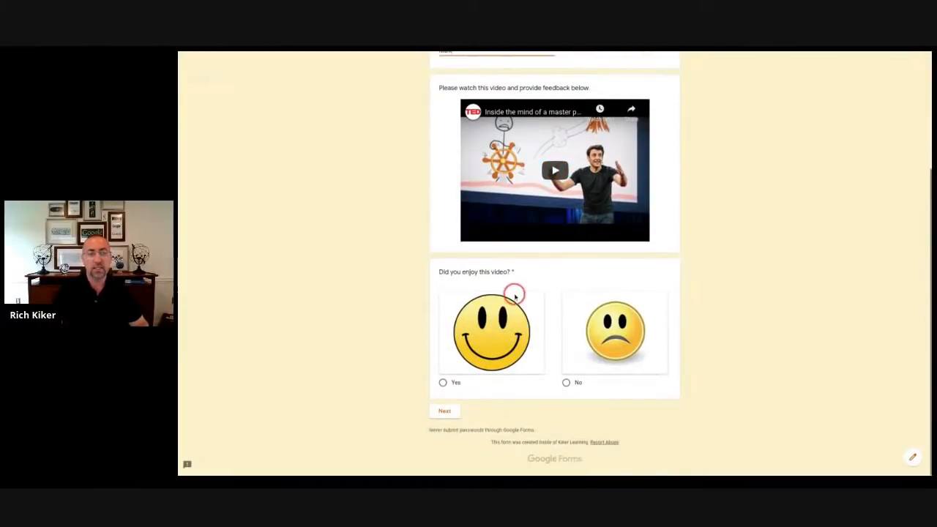
left_click(565, 382)
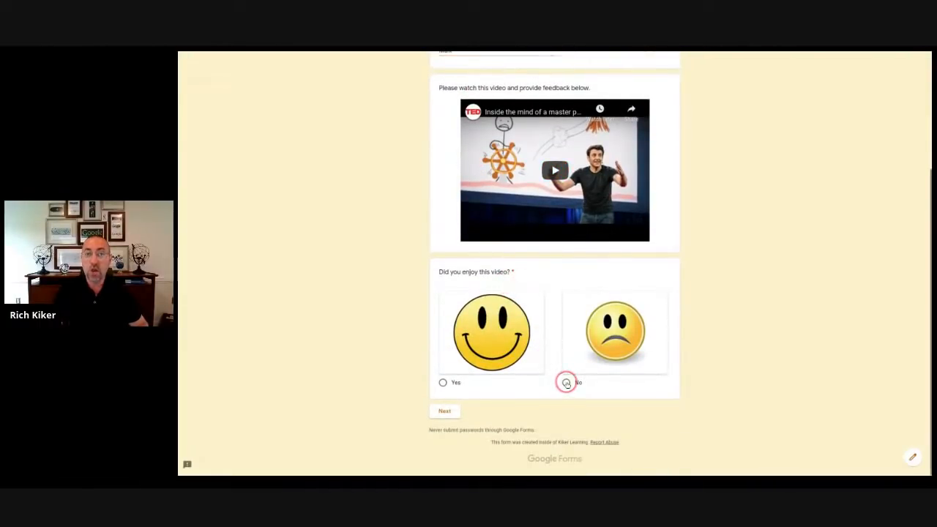
left_click(443, 414)
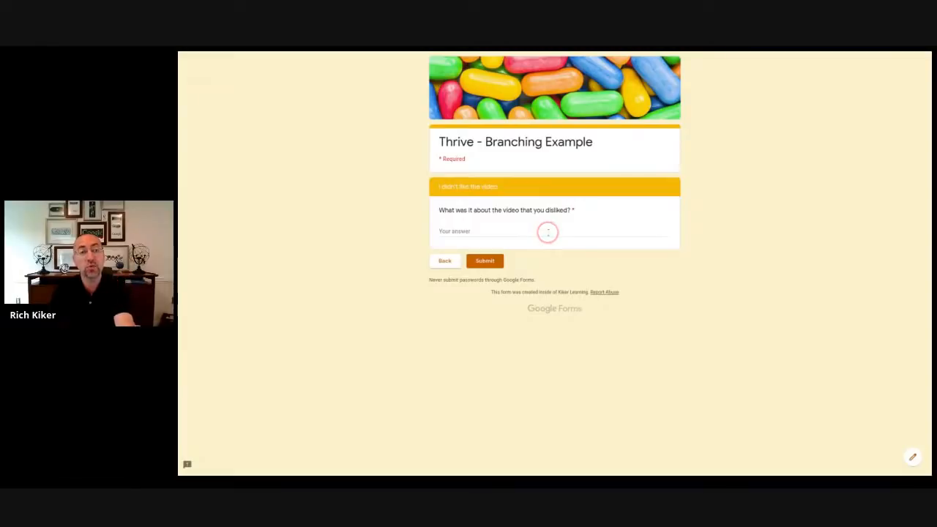
left_click(525, 231)
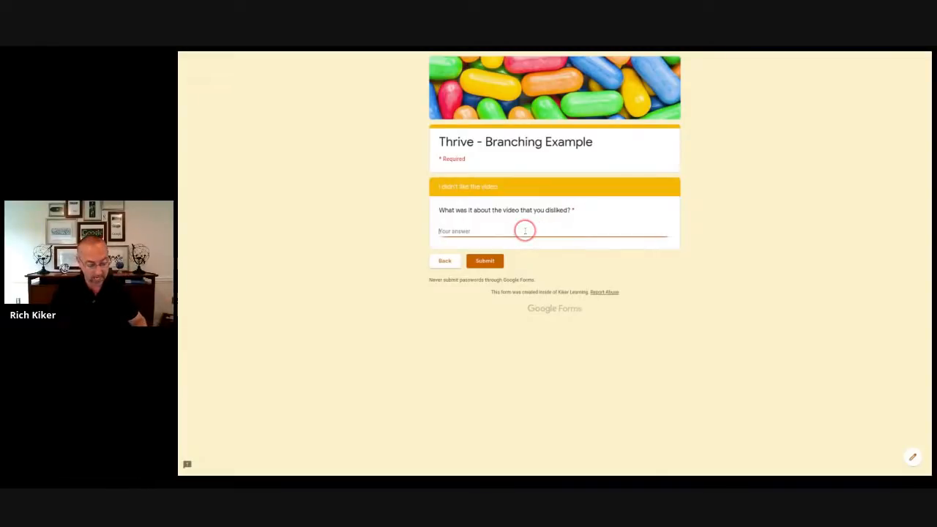
type("aa")
left_click(489, 264)
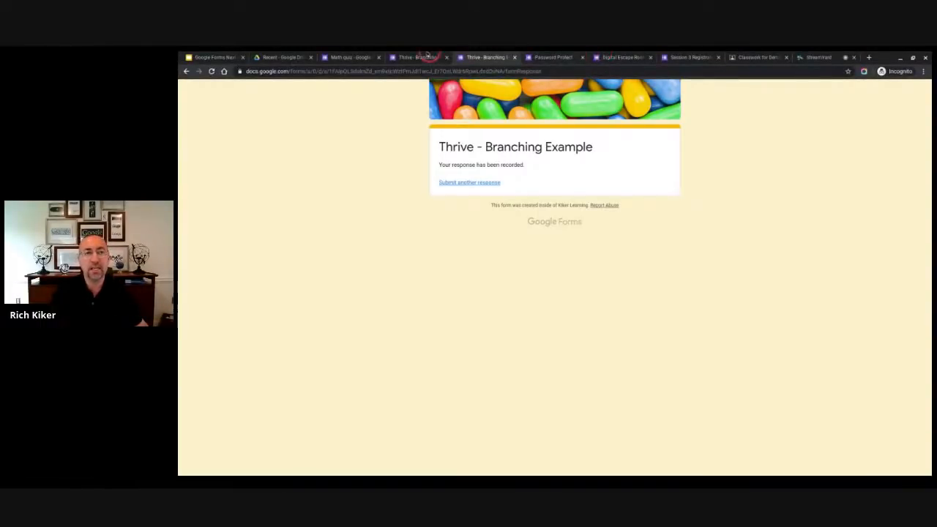
- Return to the Thrive - Branching editor and show the summary of its 9 responses
left_click(403, 56)
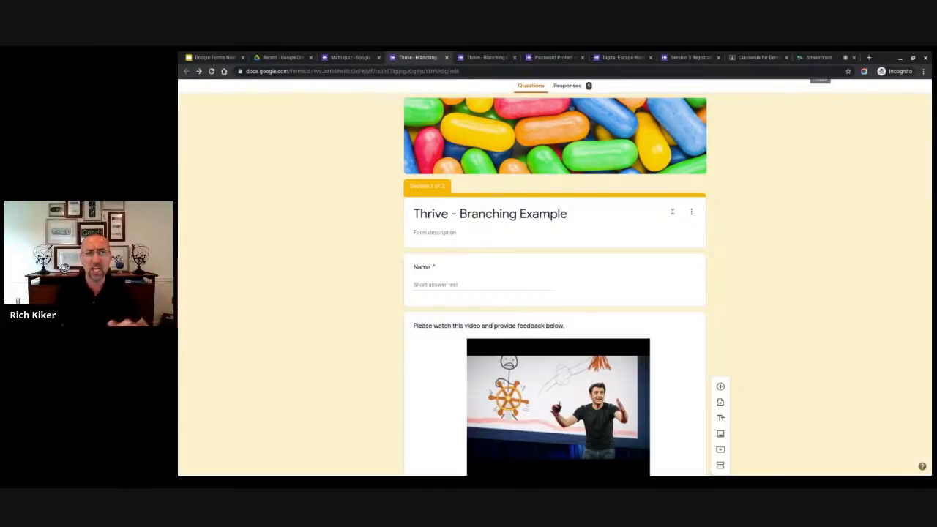
left_click(566, 85)
left_click(607, 123)
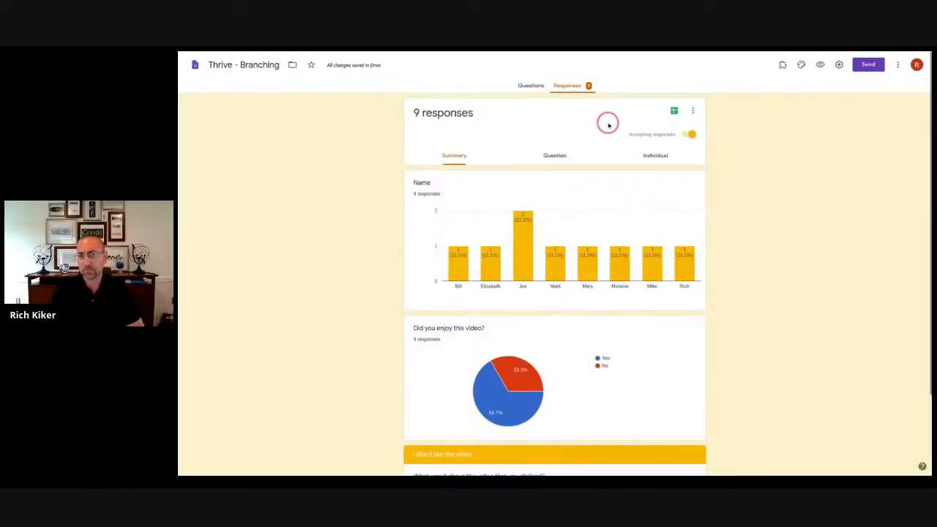
left_click(673, 115)
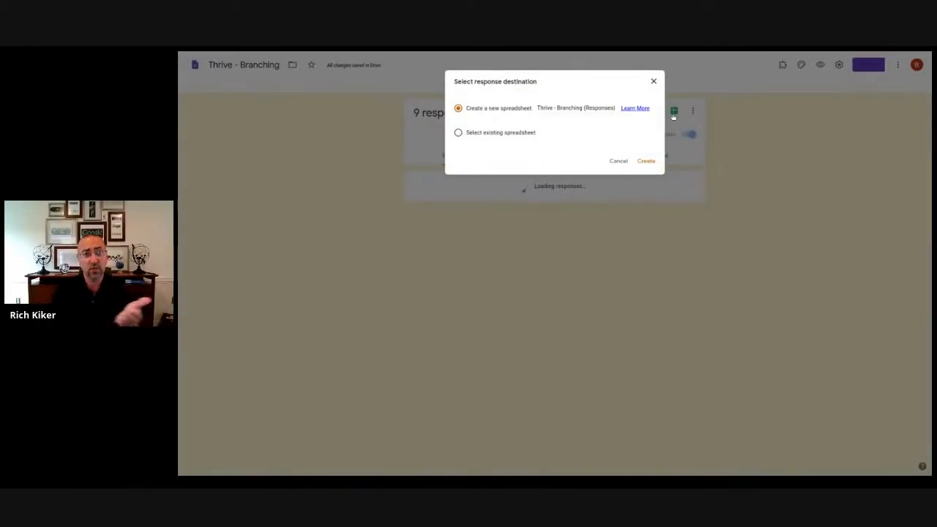
- Link the responses to a new spreadsheet named 'Thrive - Branching (Responses)'
left_click(649, 154)
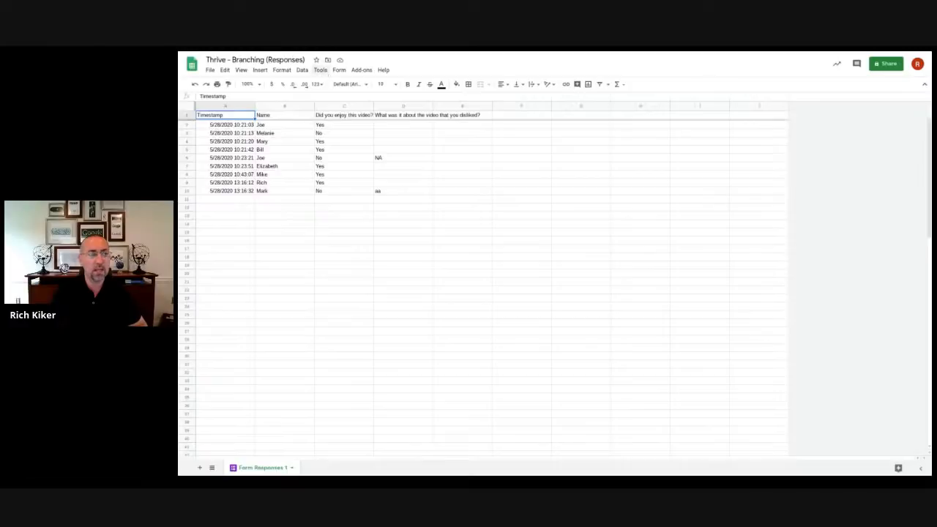
- Draft a notification rule for form submissions as a daily digest, then cancel and close it
left_click(322, 71)
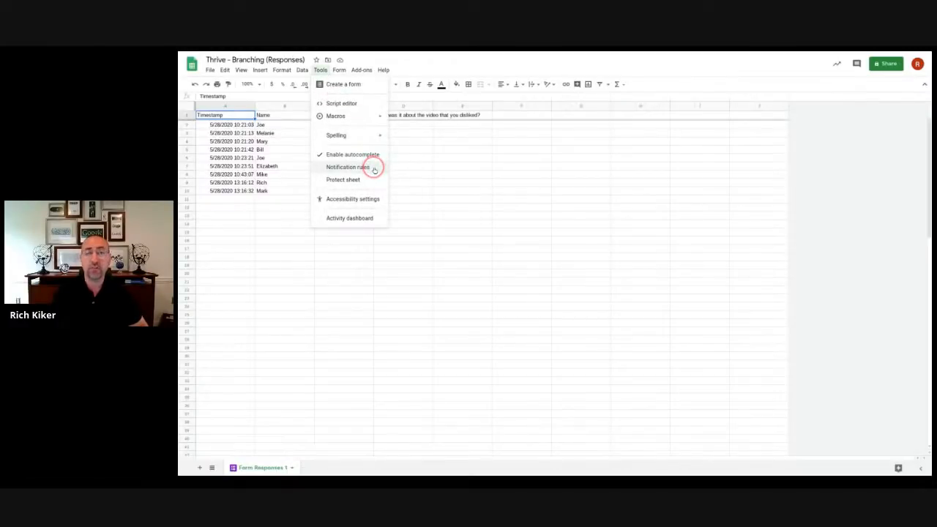
left_click(348, 167)
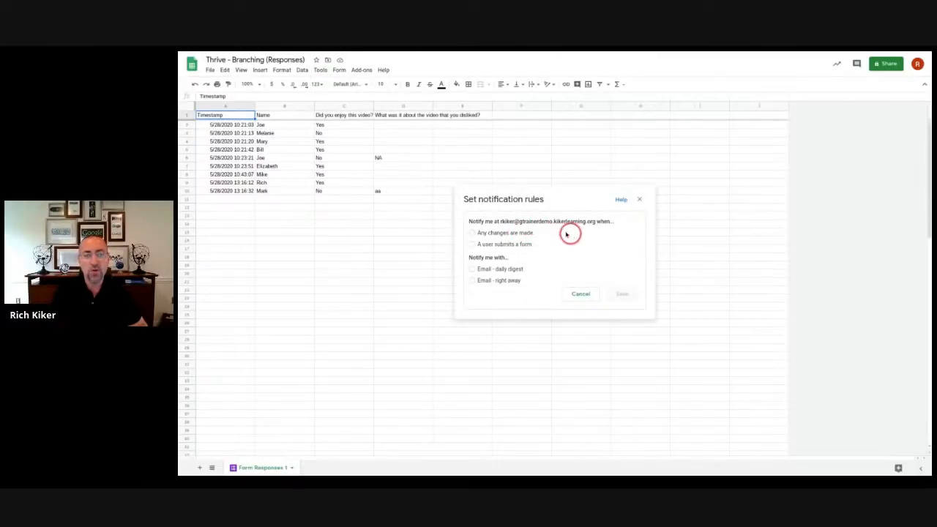
left_click(529, 245)
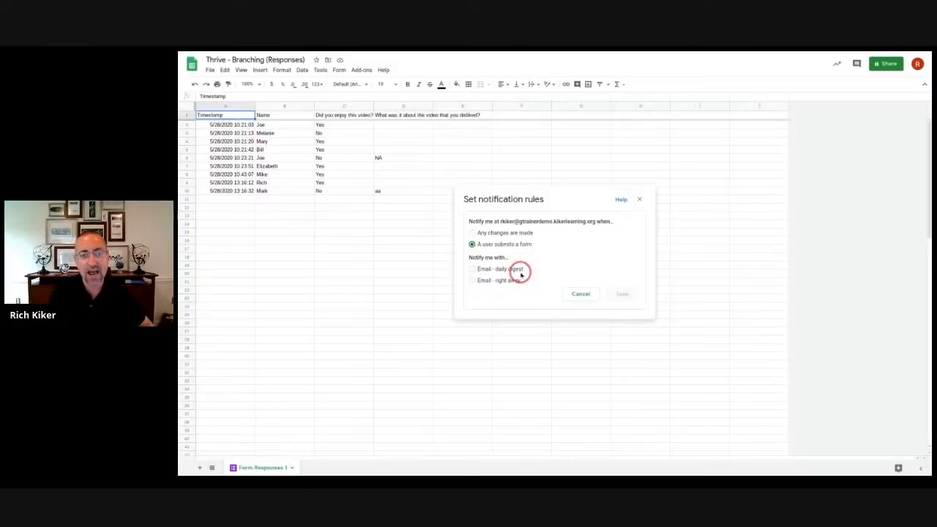
left_click(516, 270)
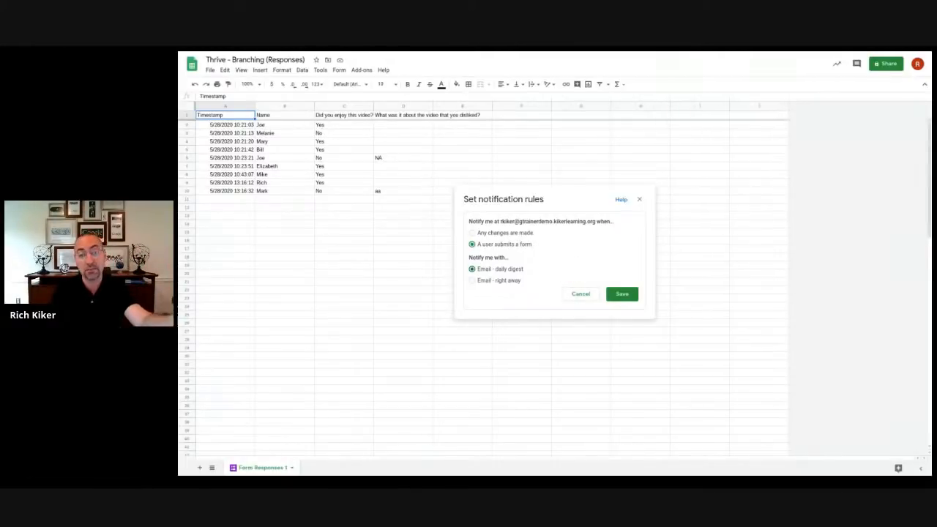
left_click(577, 294)
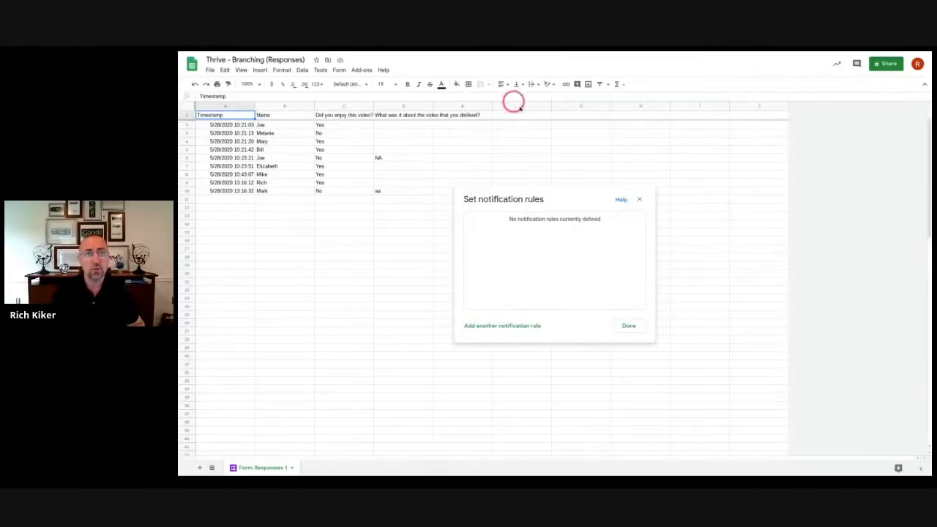
left_click(639, 201)
mouse_move(476, 55)
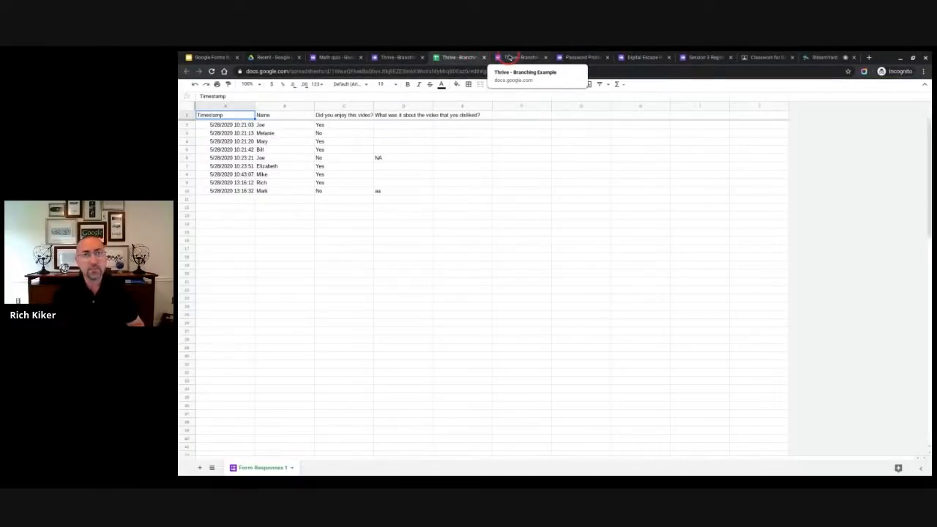
- In the Password Protect form, make the password question required and show its extra options
left_click(576, 58)
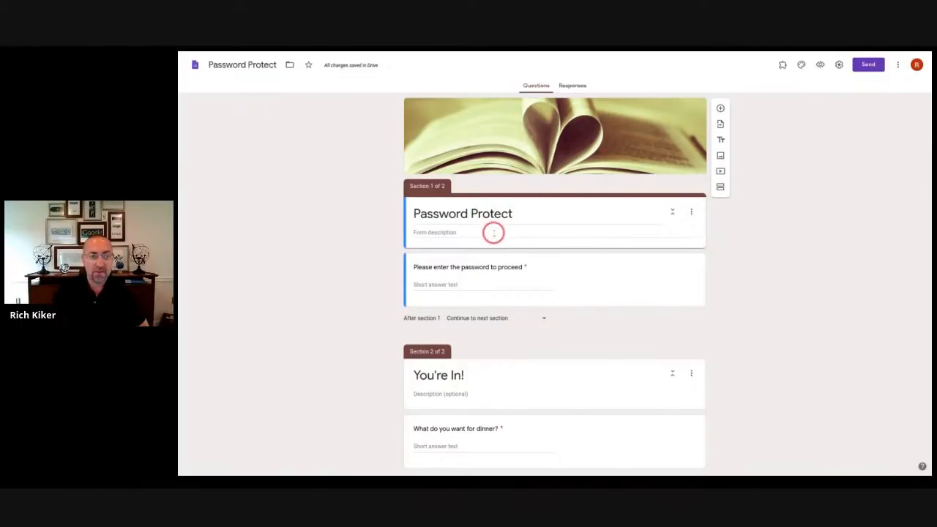
left_click(575, 281)
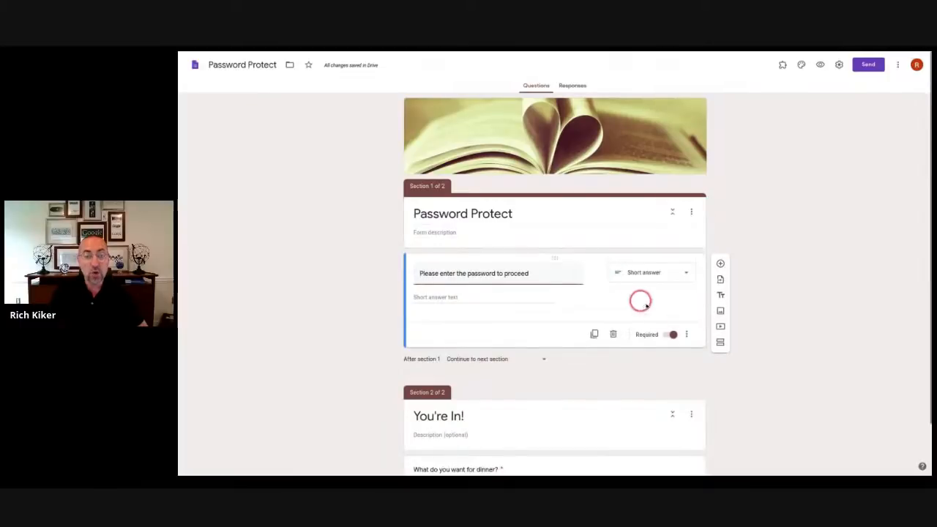
left_click(674, 334)
scroll(616, 327, "down", 1)
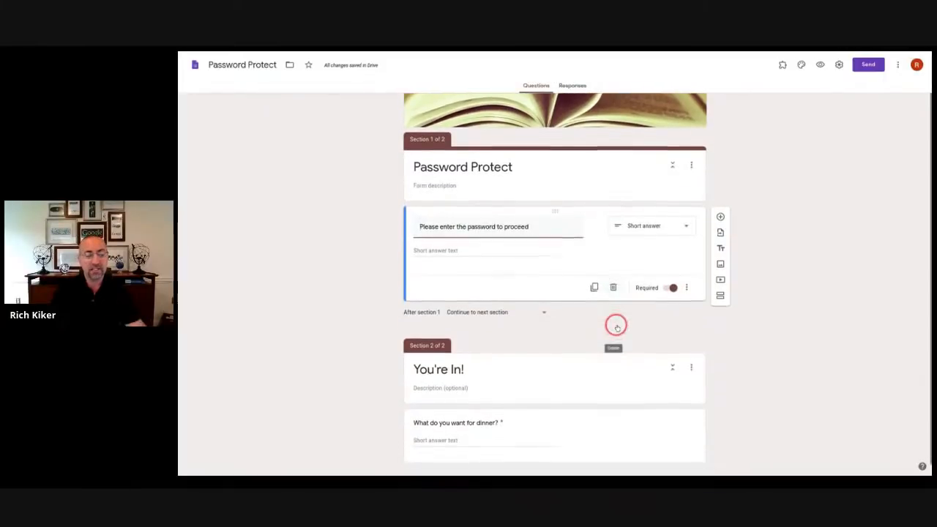
scroll(616, 327, "down", 1)
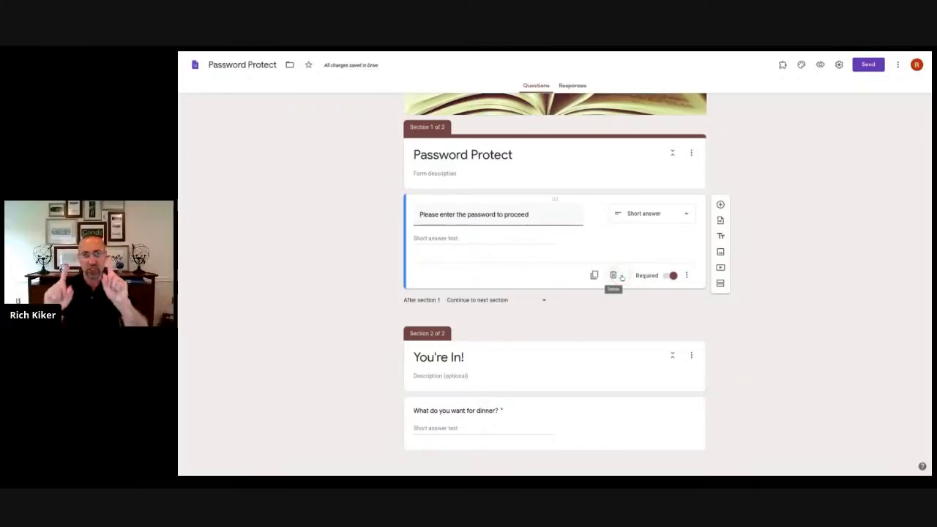
left_click(686, 275)
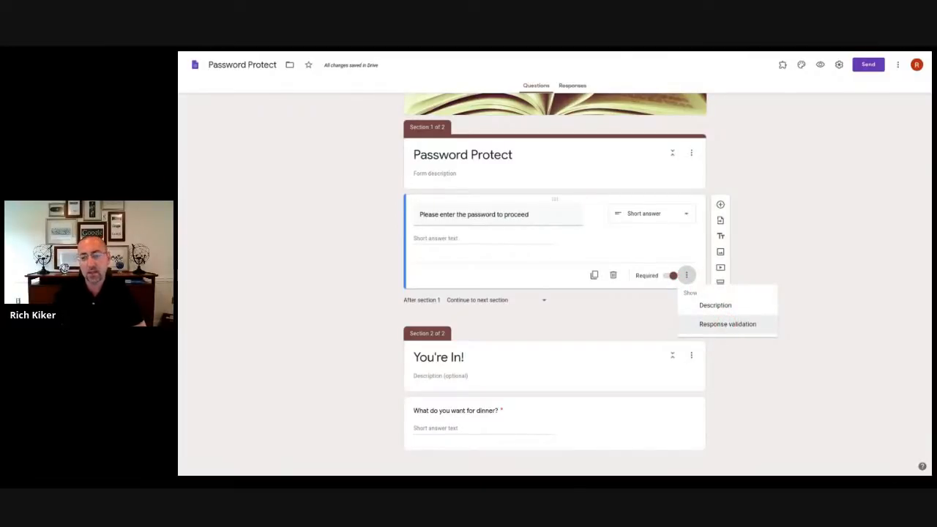
- Add regular-expression 'Matches' validation using the password as the pattern and 'Try again!' as the error
left_click(727, 324)
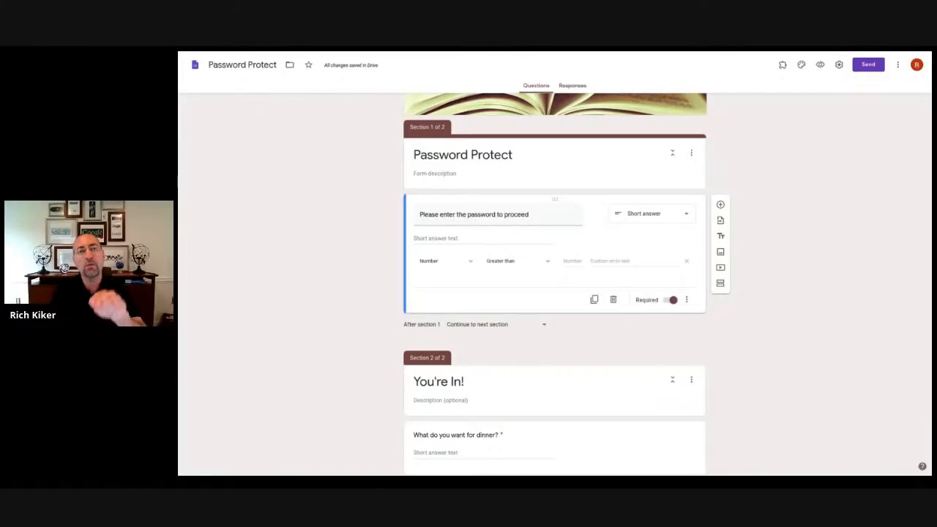
left_click(470, 261)
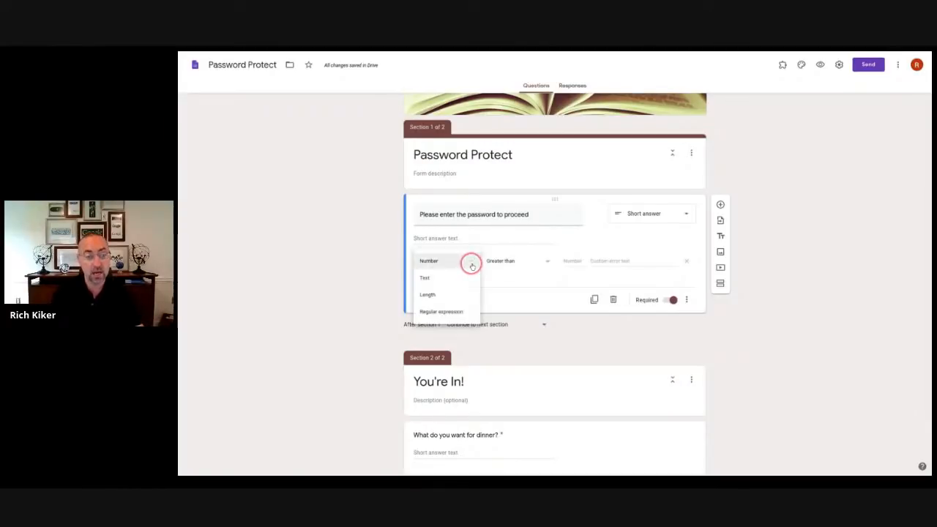
left_click(441, 311)
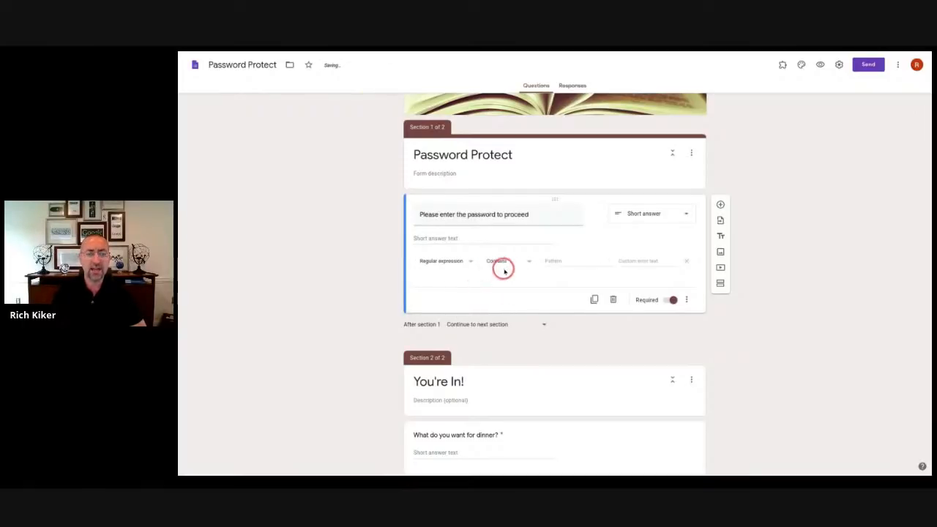
left_click(530, 262)
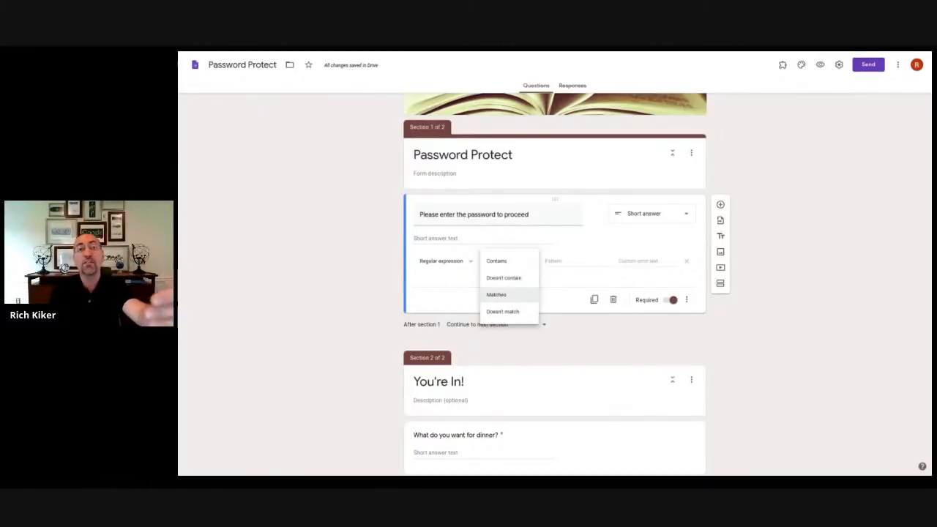
left_click(496, 295)
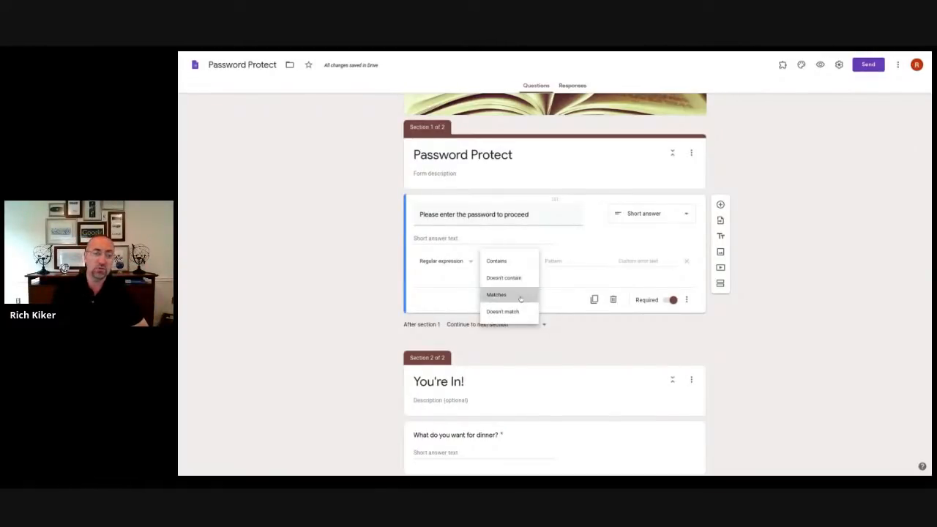
left_click(564, 264)
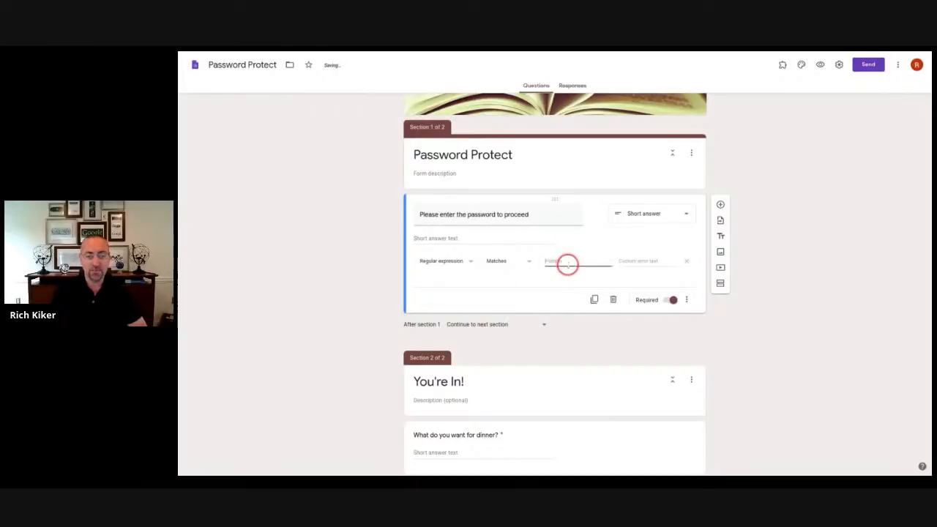
type("thi")
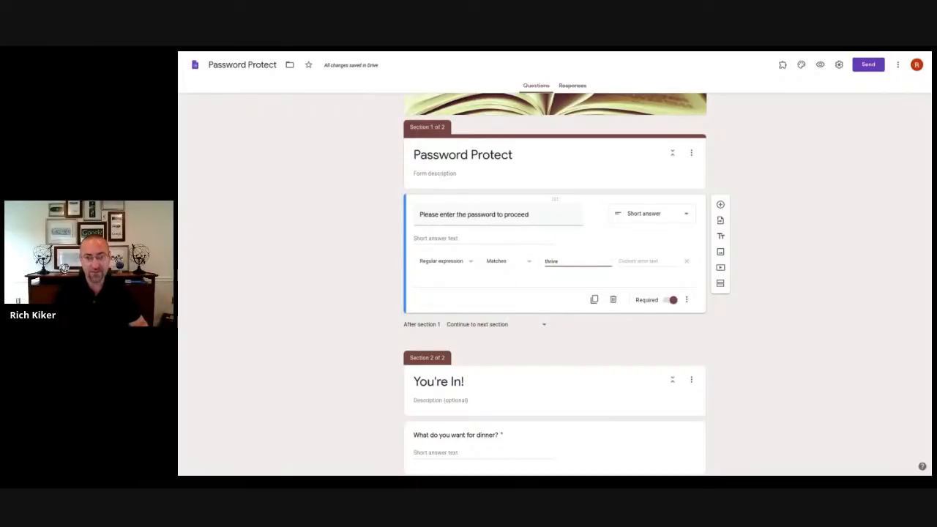
left_click(631, 259)
type("T")
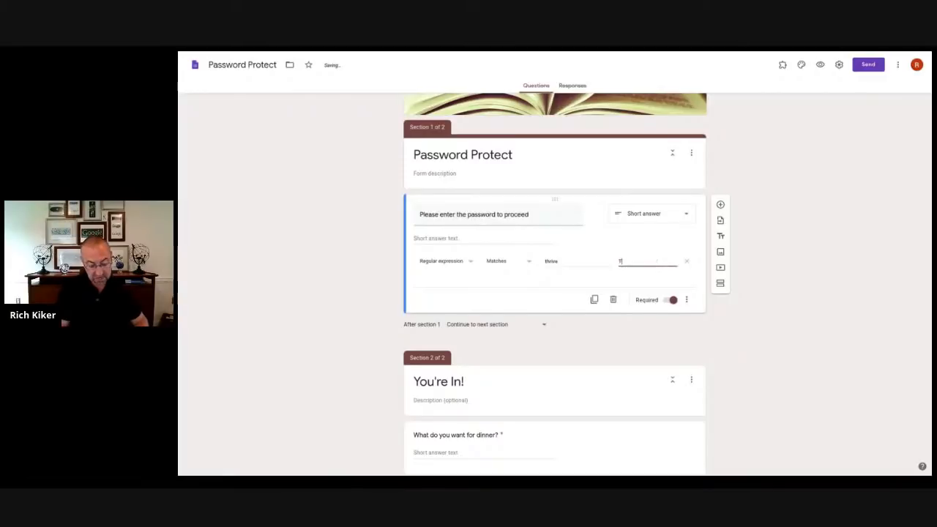
type("ry again!")
left_click(765, 336)
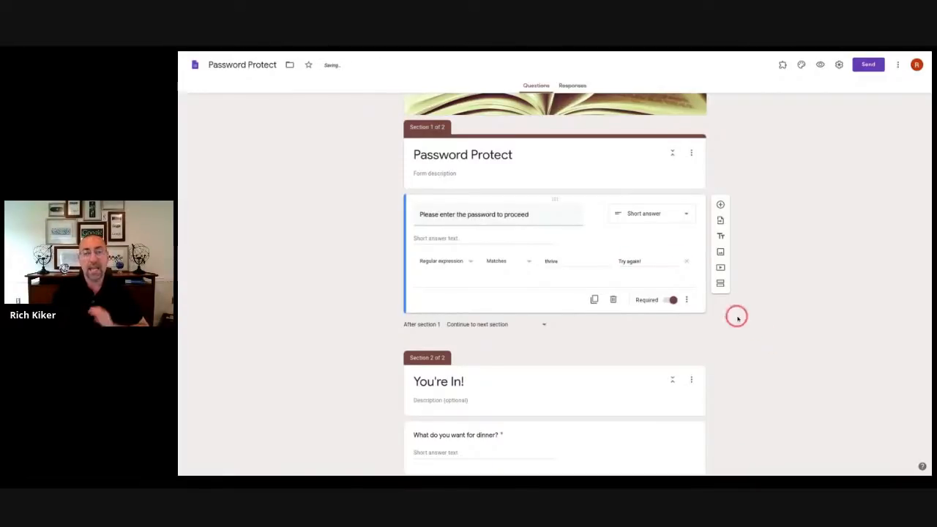
scroll(746, 308, "up", 2)
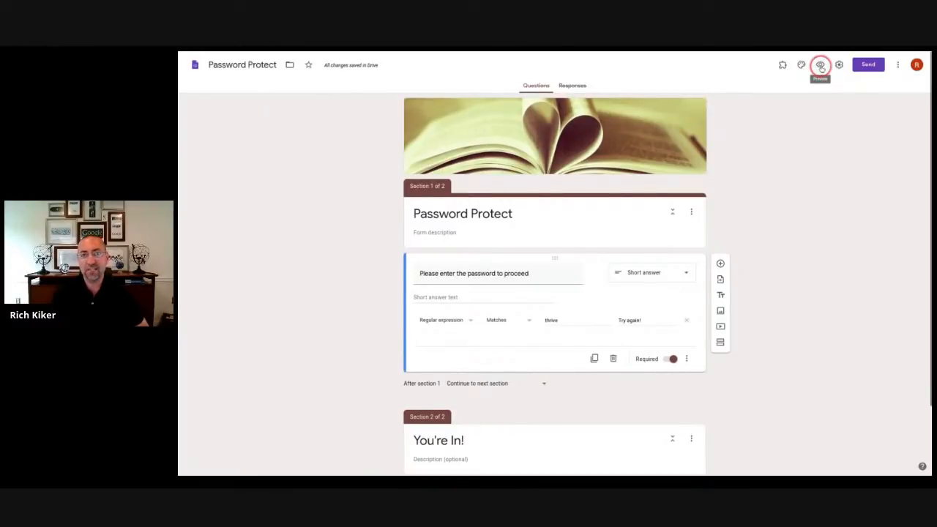
- In preview, confirm an incomplete password is rejected and the full password unlocks You're In!
left_click(820, 65)
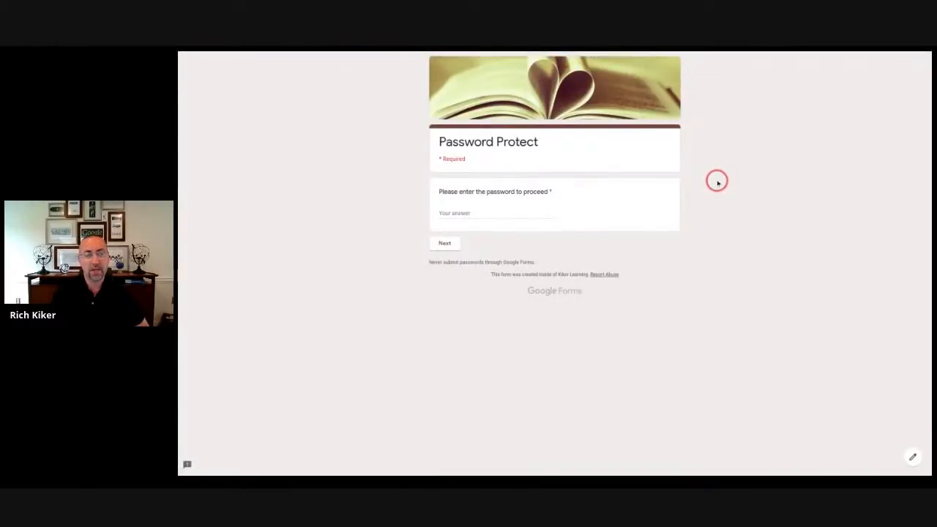
left_click(495, 213)
type("5")
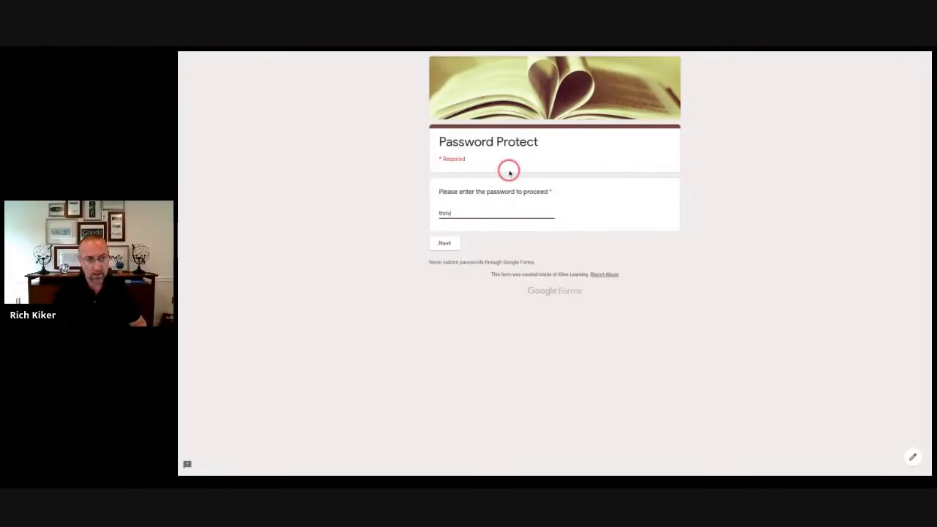
left_click(444, 242)
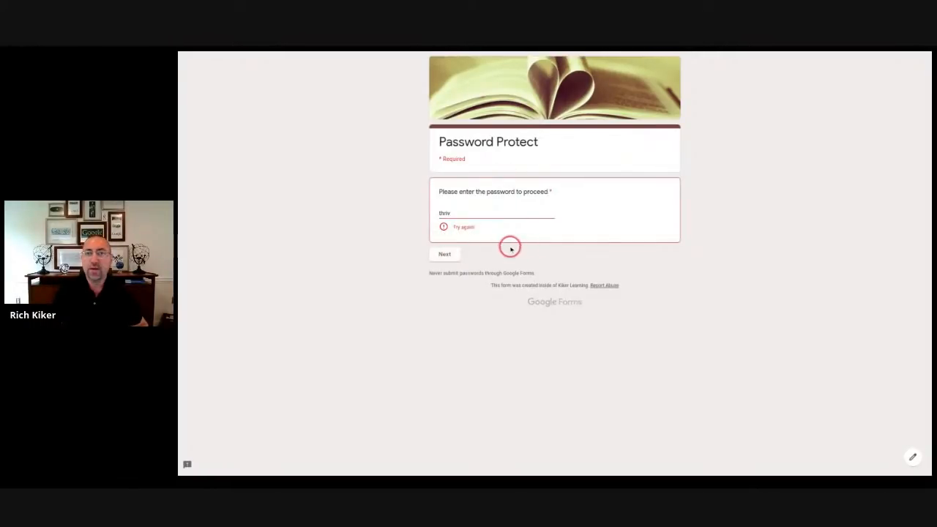
left_click(455, 214)
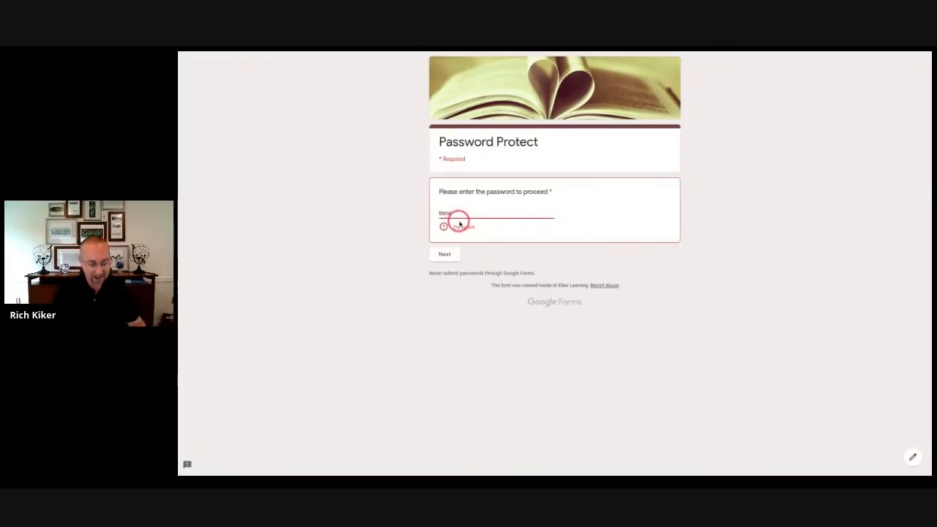
type("e")
left_click(446, 244)
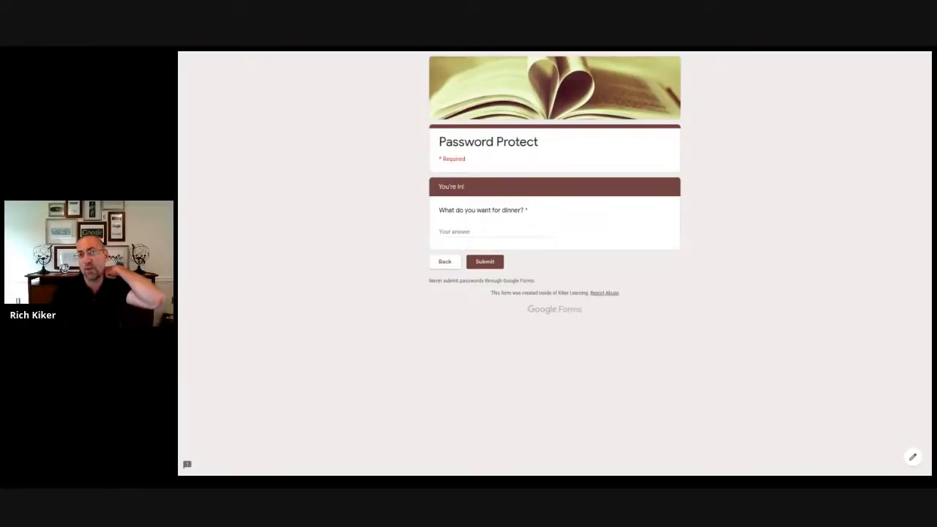
mouse_move(586, 54)
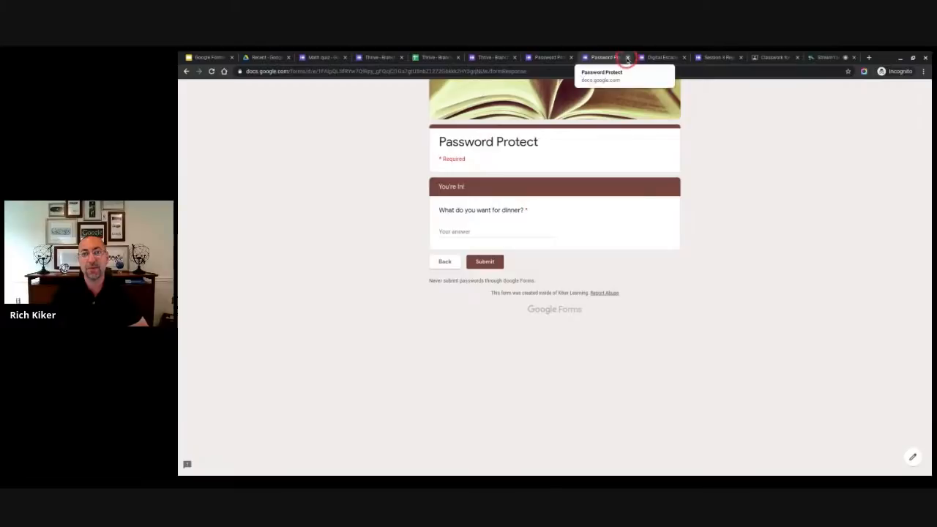
left_click(648, 57)
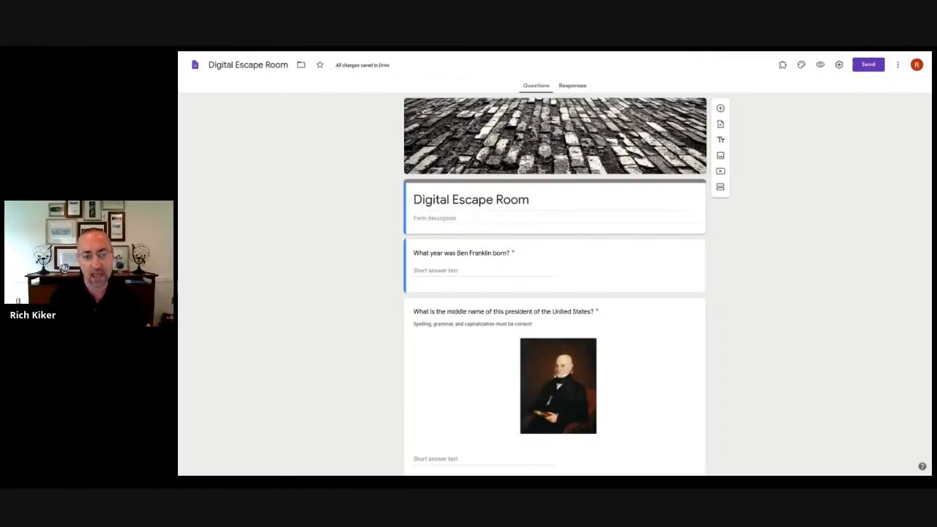
- Show the Ben Franklin question's validation requiring a number equal to 1706, with error 'Try again!'
scroll(679, 125, "down", 1)
scroll(680, 125, "down", 1)
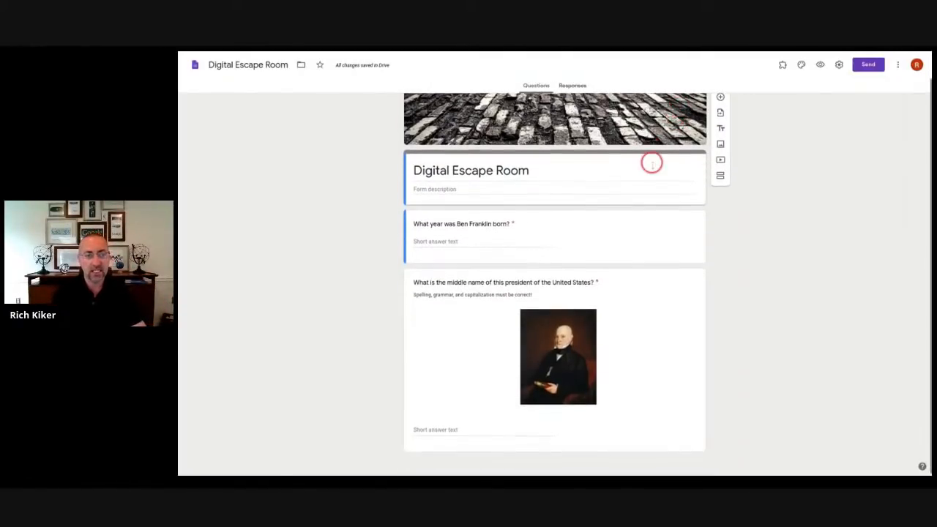
left_click(619, 227)
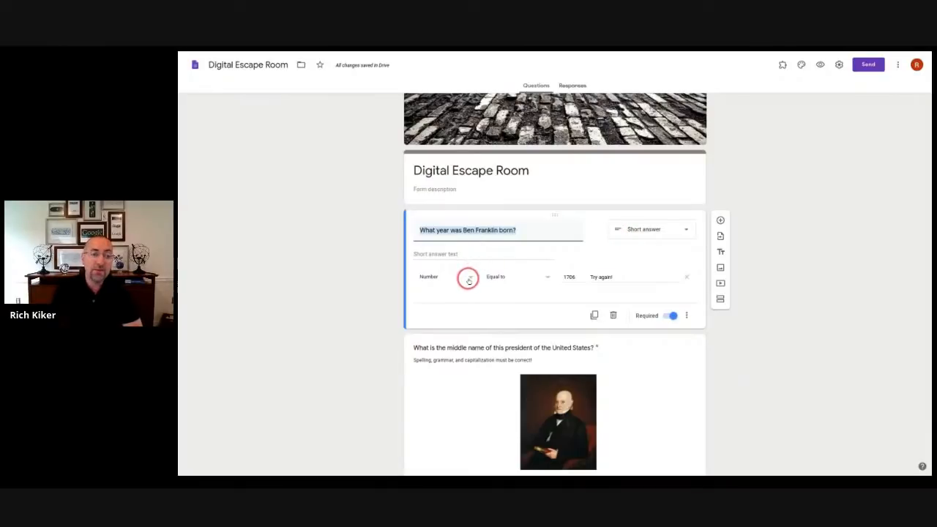
left_click(687, 316)
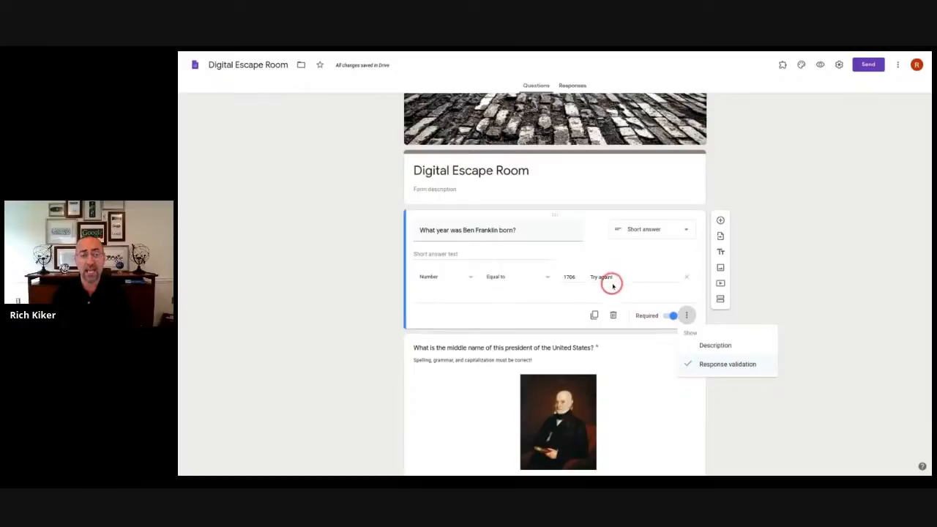
left_click(831, 298)
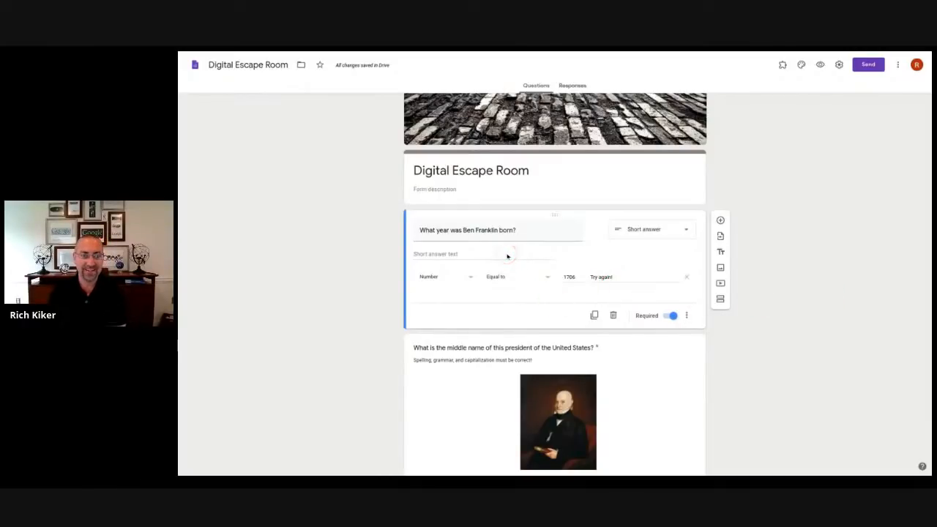
scroll(511, 272, "down", 1)
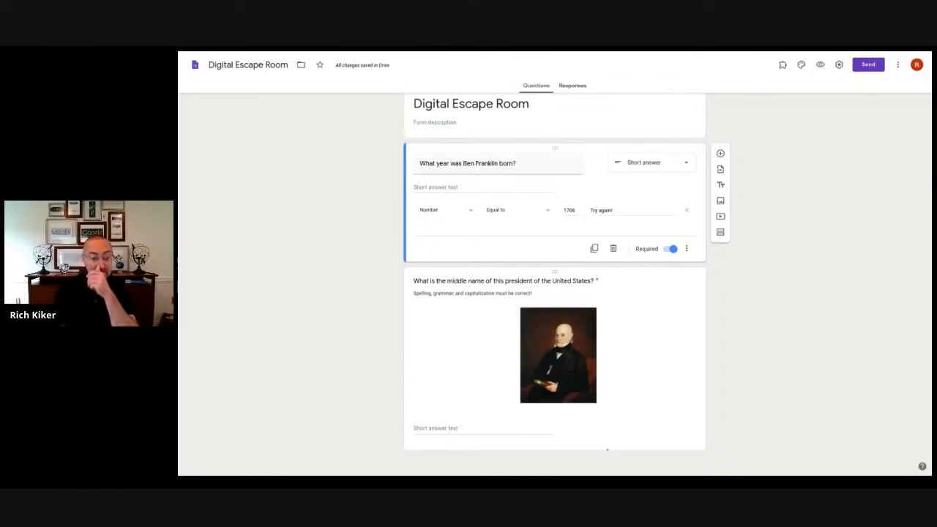
left_click(622, 312)
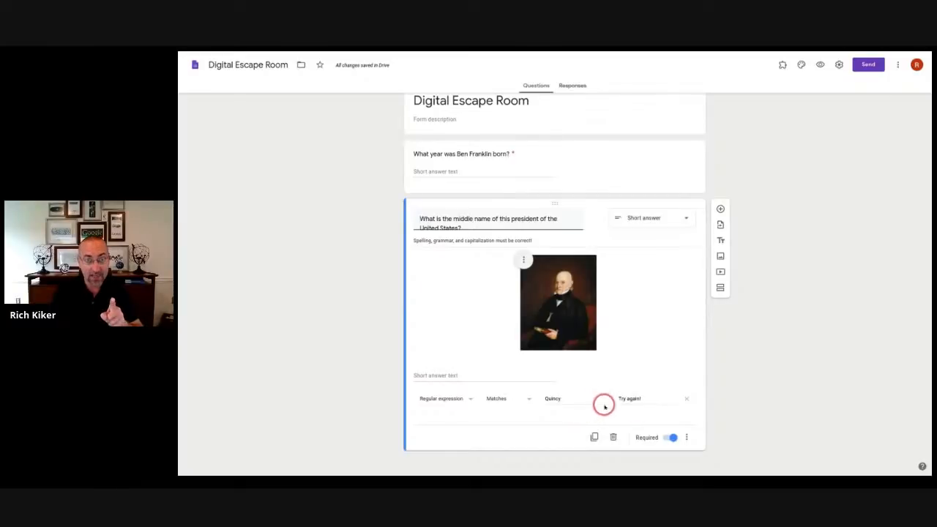
left_click(686, 437)
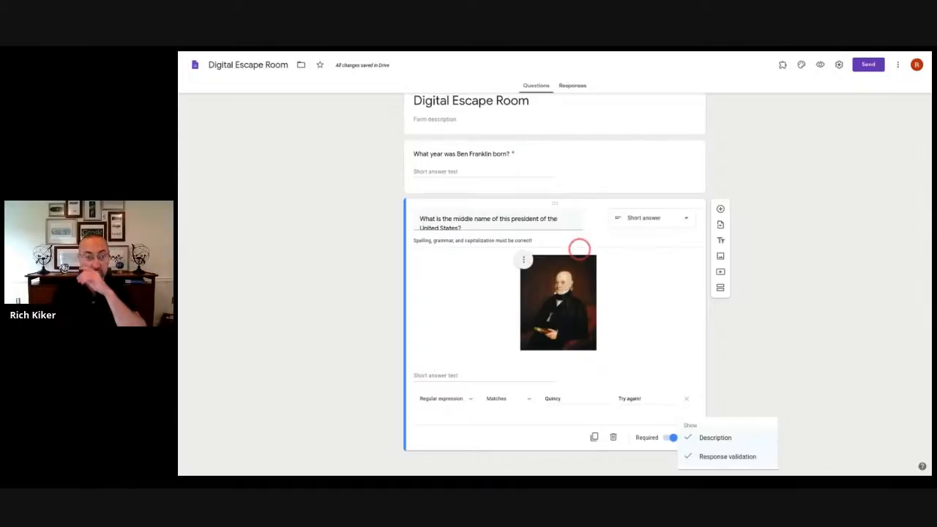
left_click(795, 303)
scroll(786, 298, "up", 1)
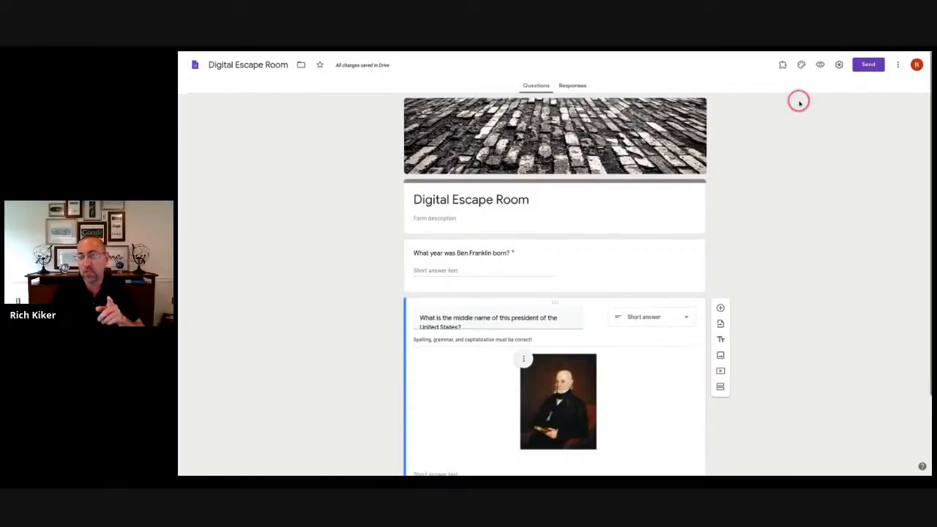
left_click(839, 65)
left_click(560, 104)
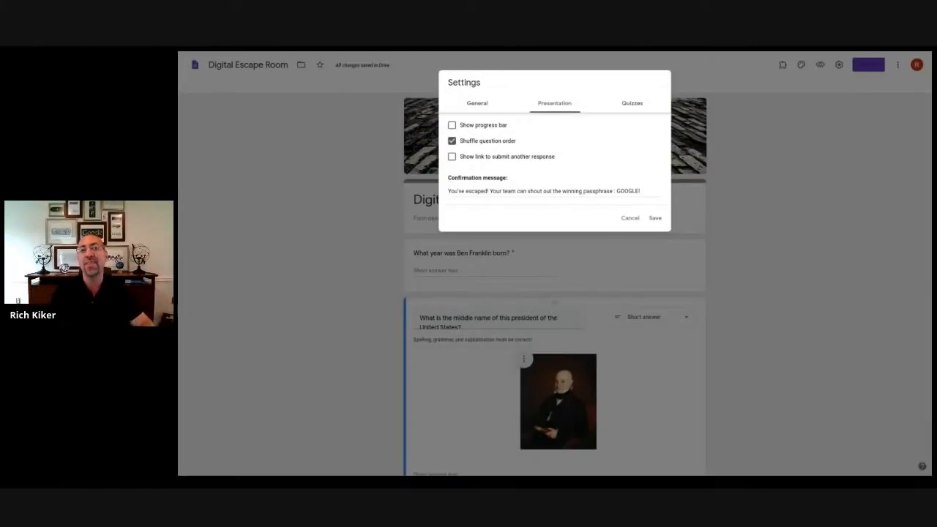
left_click(633, 218)
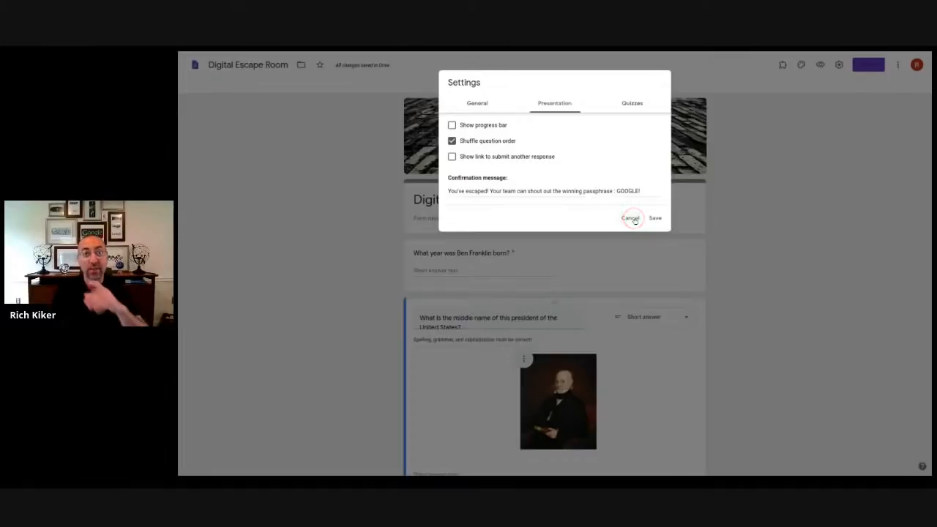
left_click(631, 219)
left_click(664, 58)
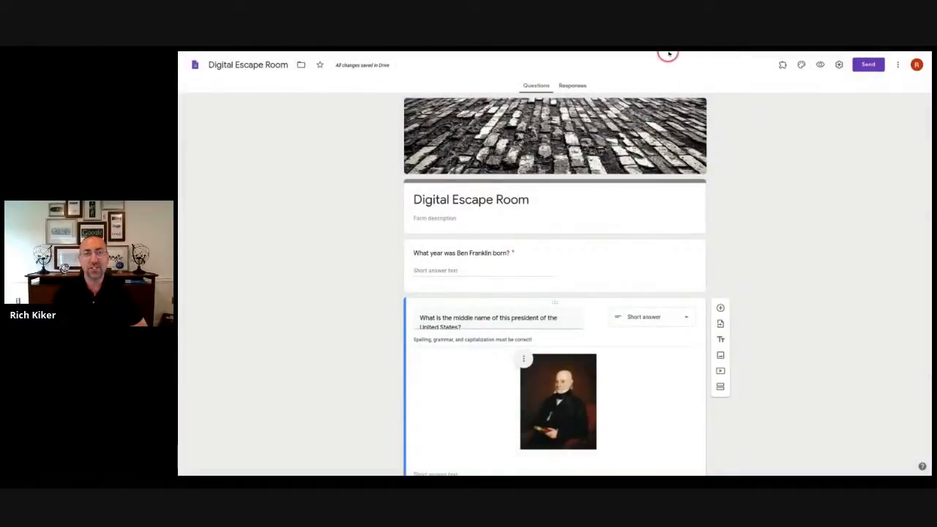
left_click(820, 65)
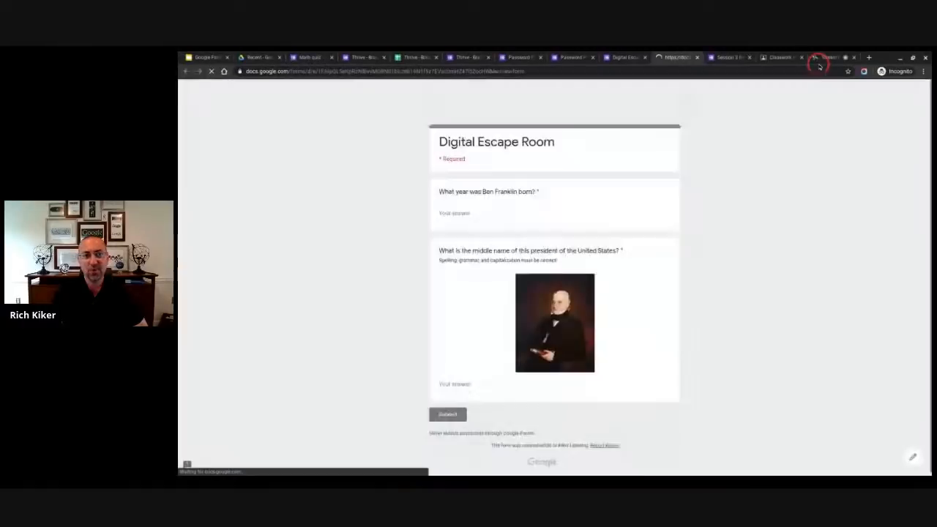
- Answer the birth year with 1706 and the middle name with Quincy, then submit to see 'You've escaped!'
left_click(477, 212)
type("1706")
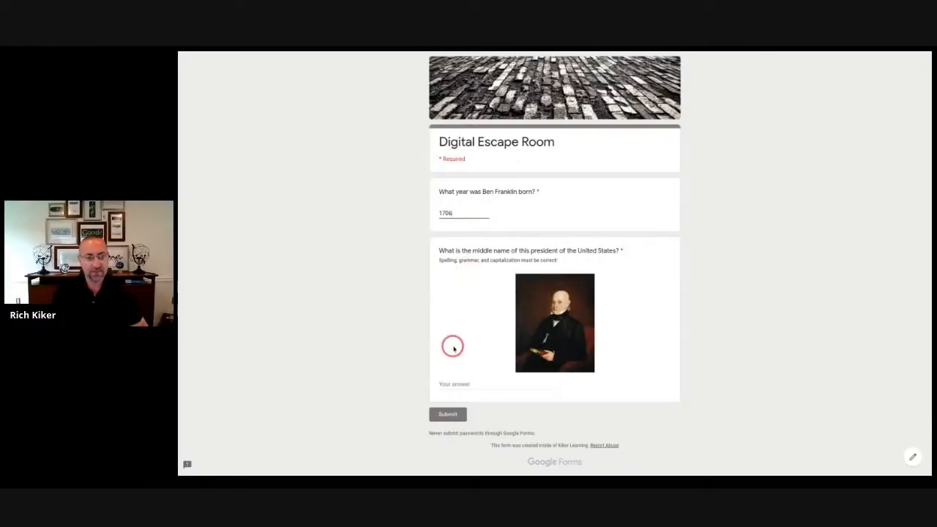
left_click(467, 390)
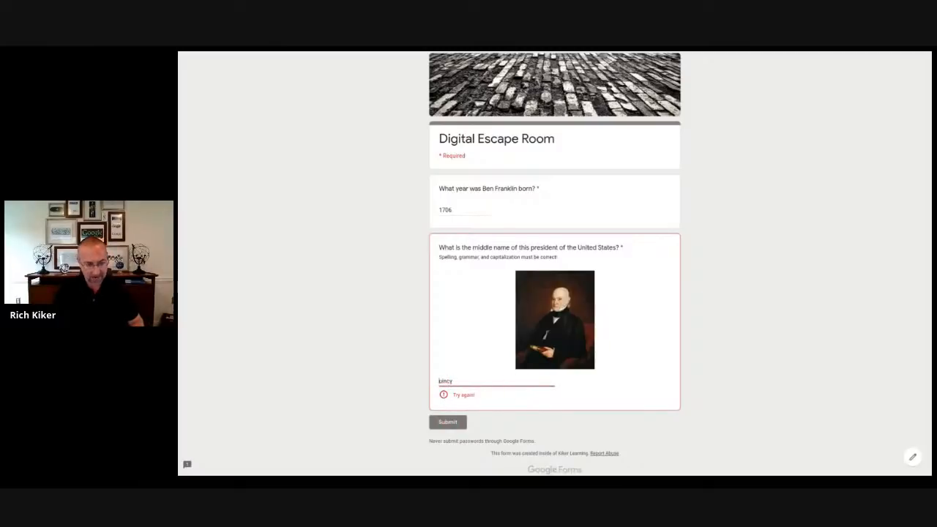
type("Q")
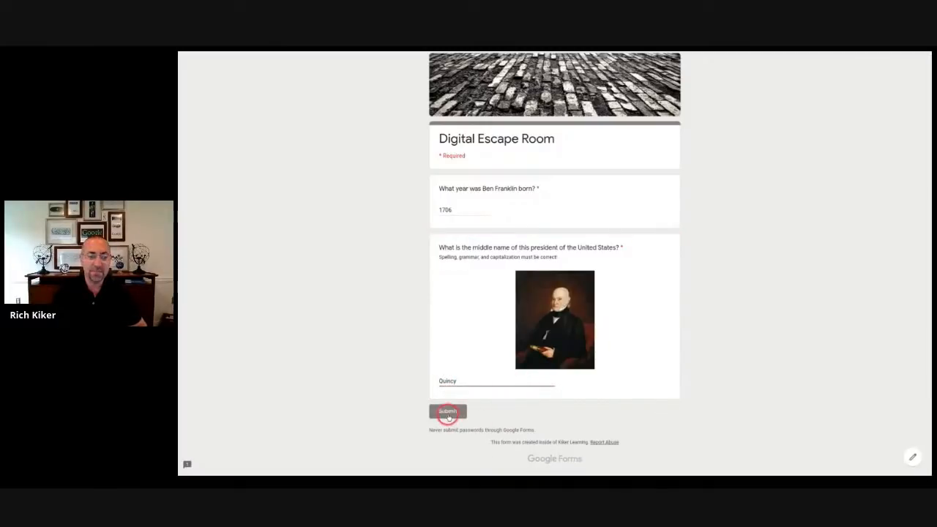
left_click(448, 414)
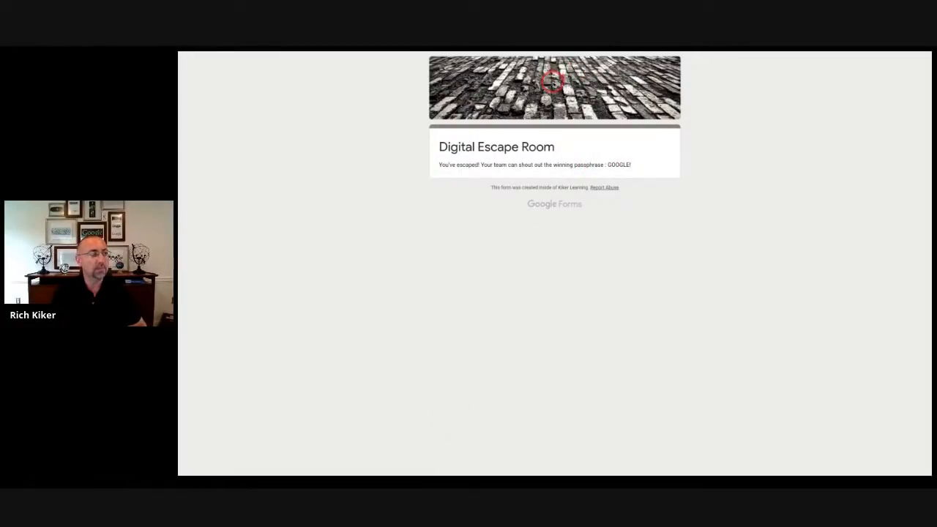
mouse_move(560, 54)
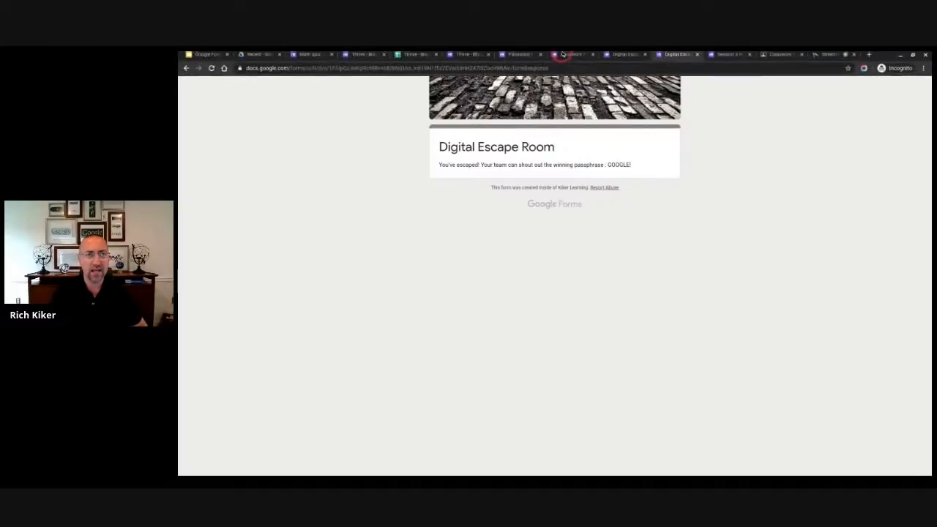
- Switch to the Session 3 Registration: How to build digital choice boards form and show its More menu
left_click(716, 59)
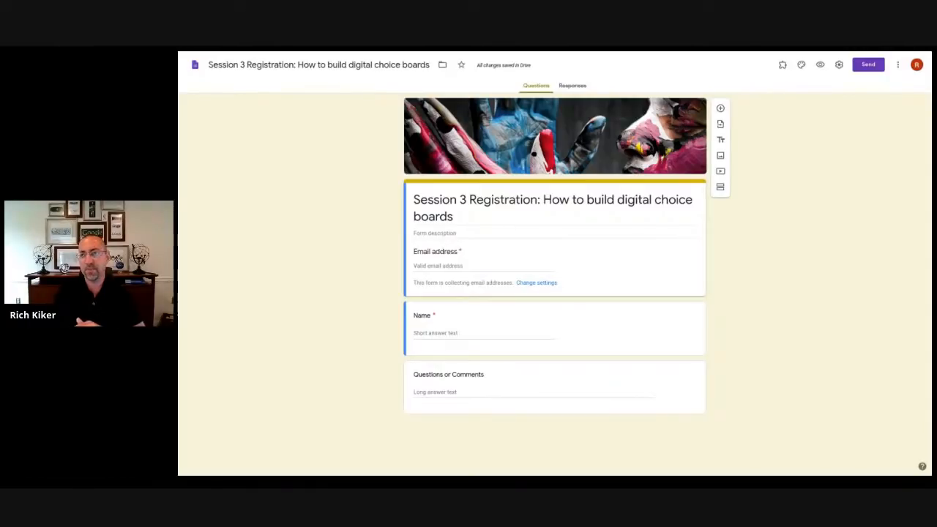
left_click(899, 65)
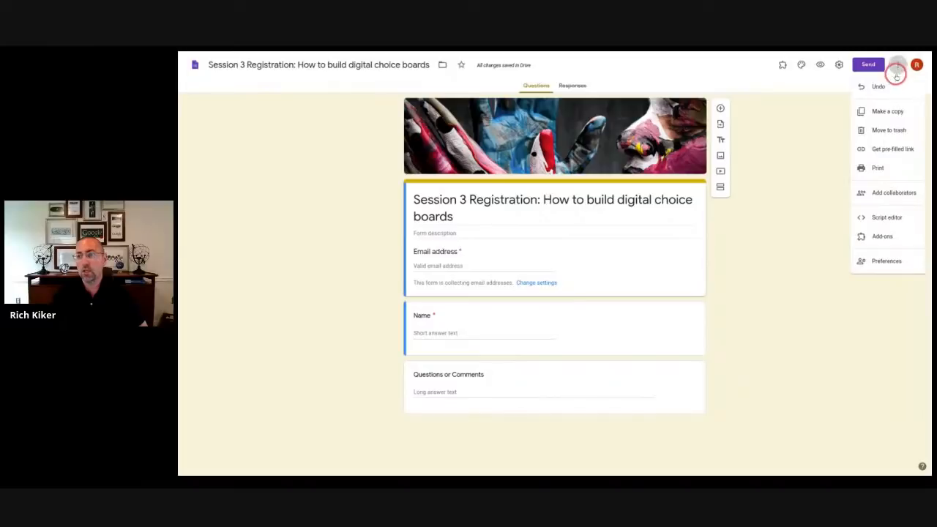
left_click(900, 242)
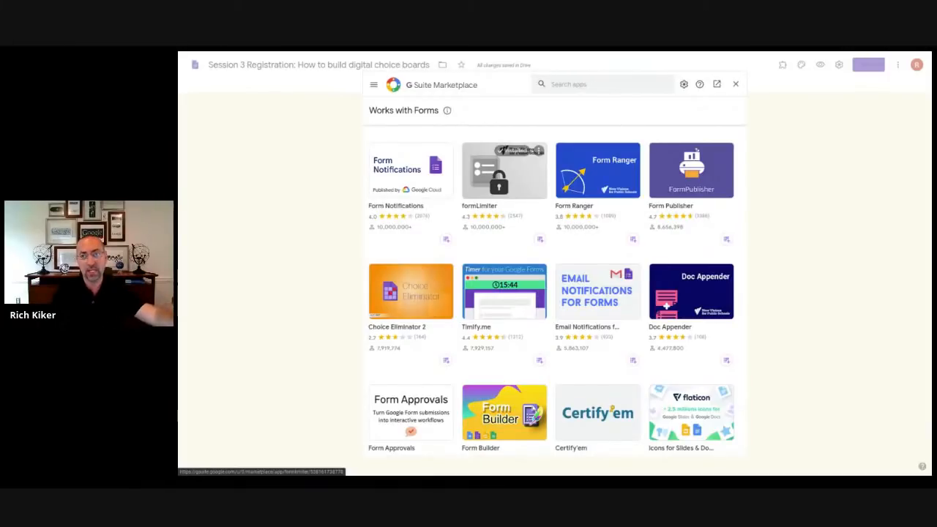
left_click(737, 86)
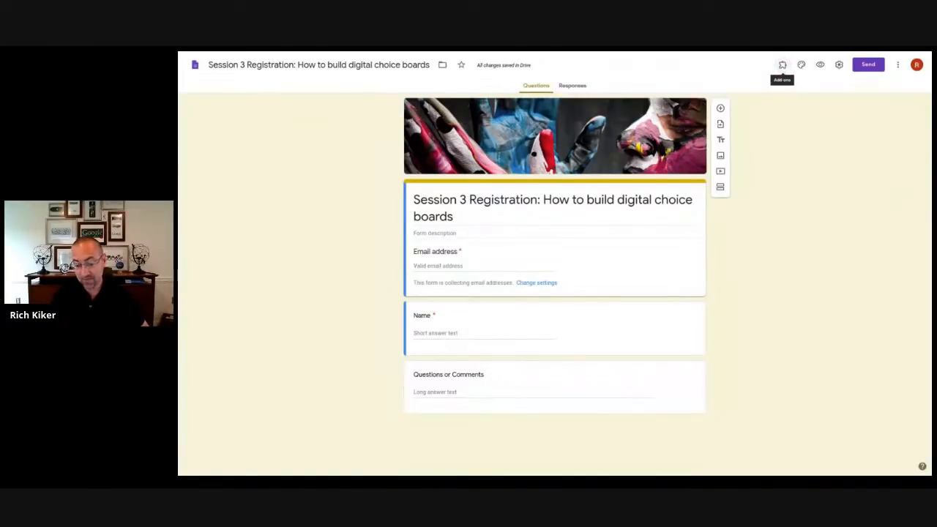
left_click(783, 65)
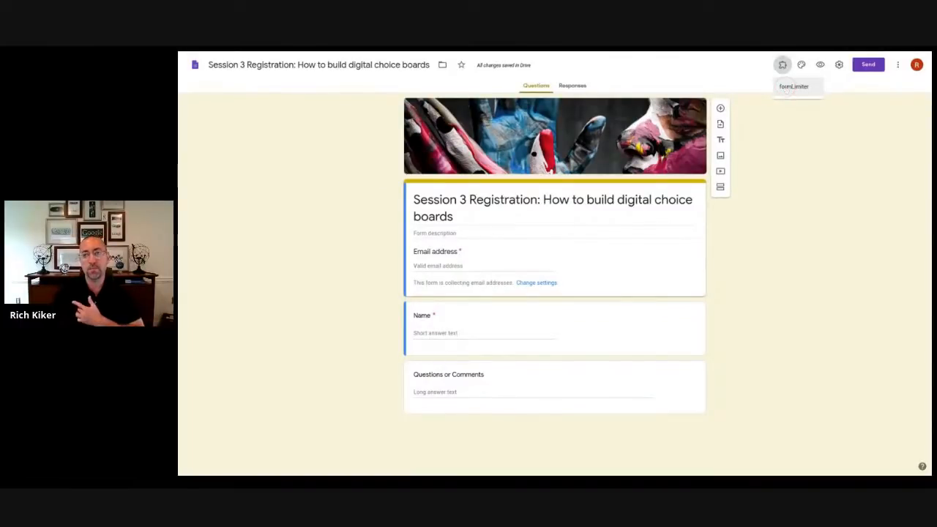
- Open the formLimiter add-on from the Add-ons list and close its dialog, twice
left_click(790, 86)
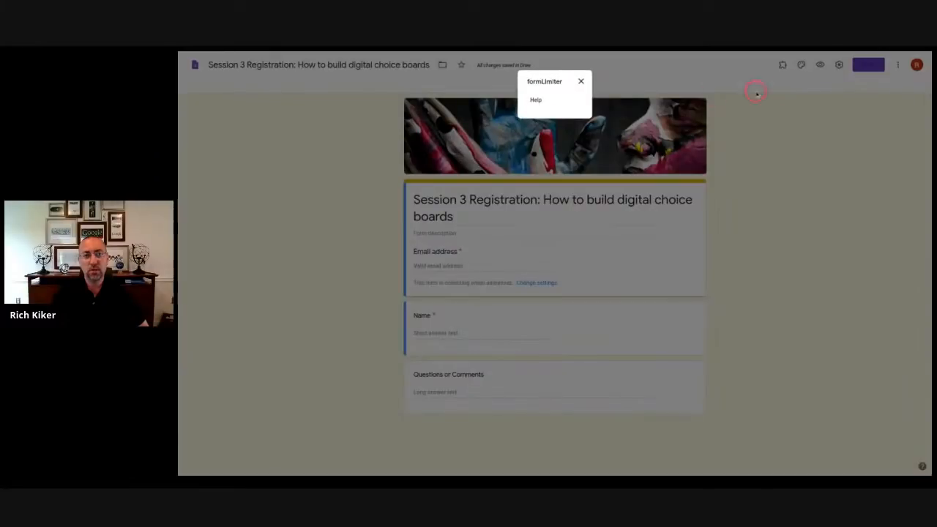
left_click(581, 82)
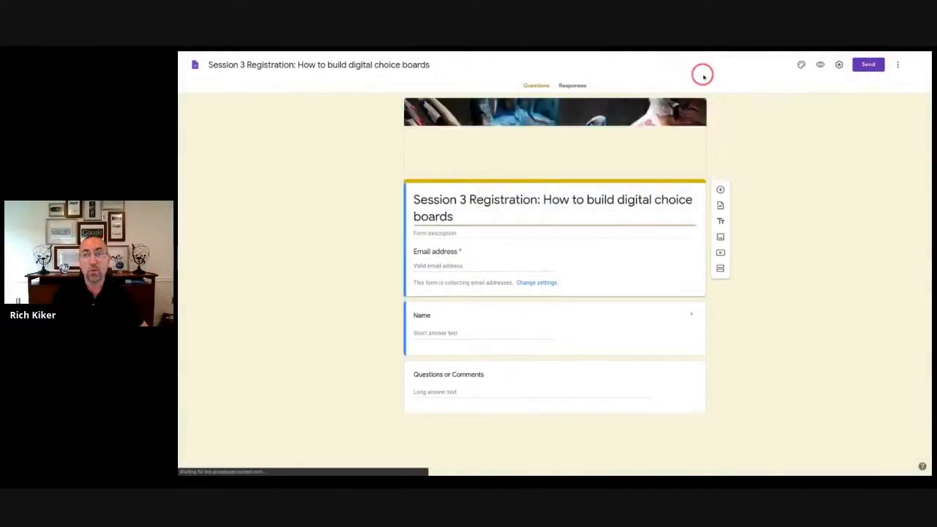
left_click(781, 67)
left_click(785, 86)
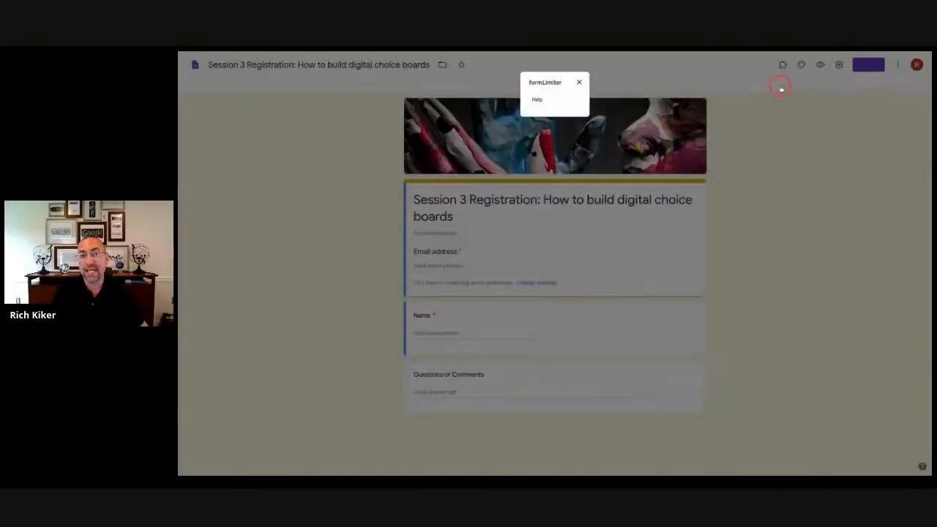
left_click(656, 86)
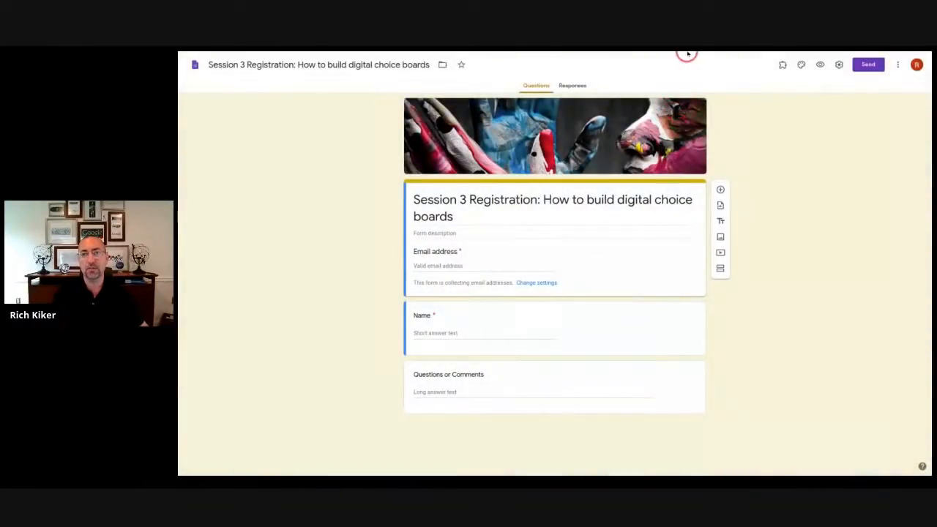
mouse_move(687, 54)
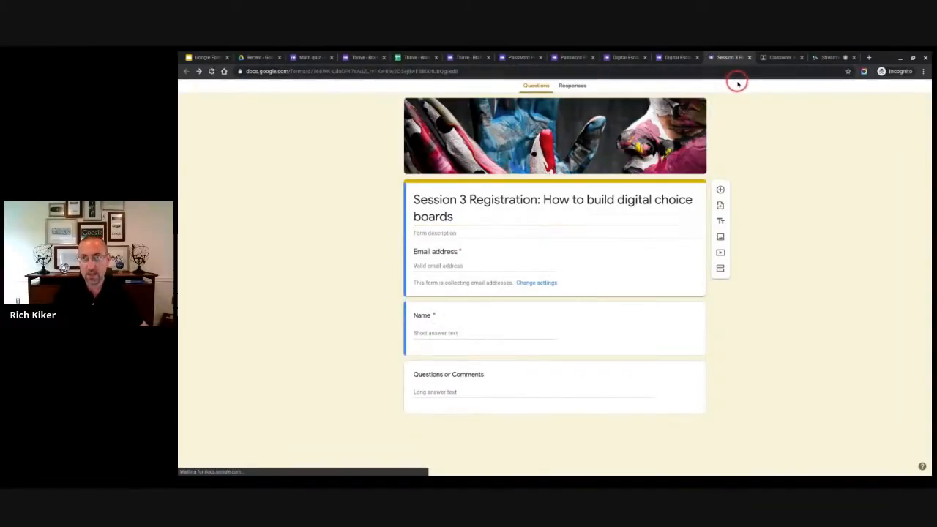
- In formLimiter's Set limit, keep Limit Type 'number of form responses', then return to the Google Forms Demonstration slides
left_click(780, 64)
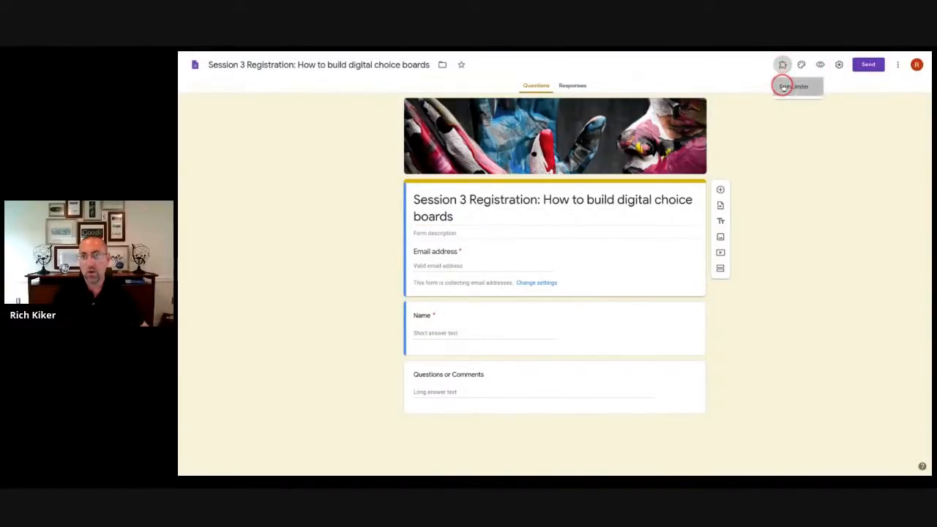
left_click(779, 83)
left_click(560, 101)
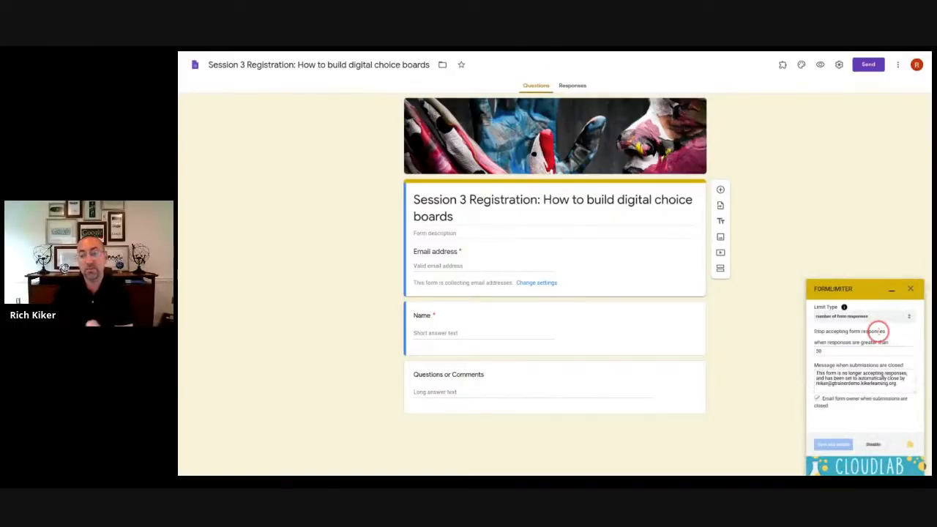
left_click(885, 322)
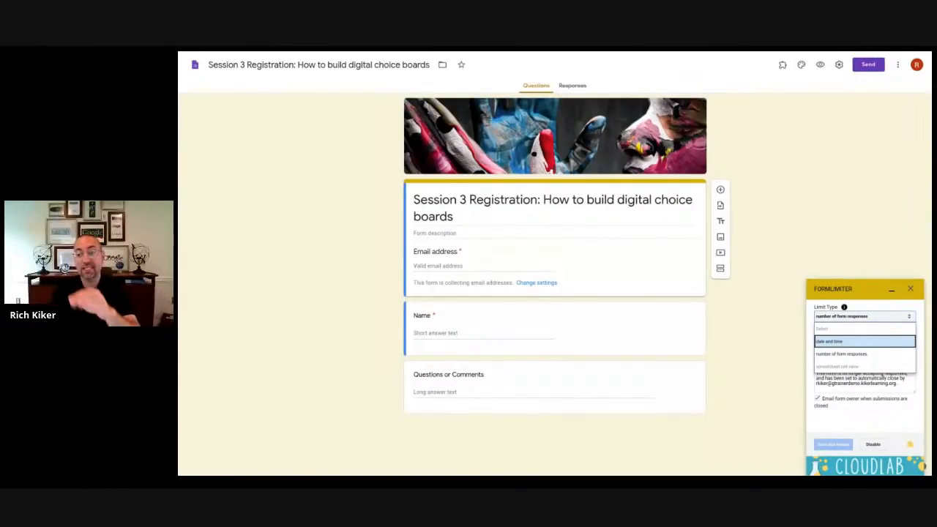
left_click(882, 353)
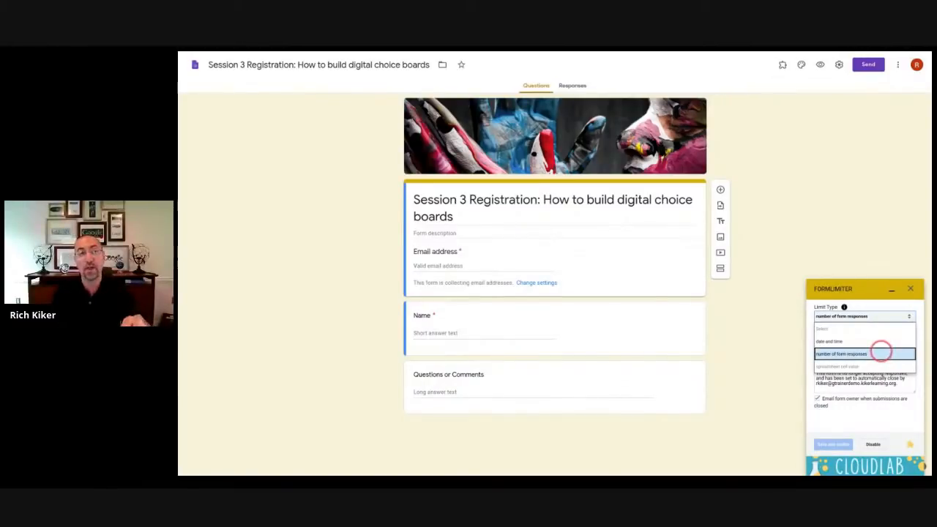
mouse_move(413, 55)
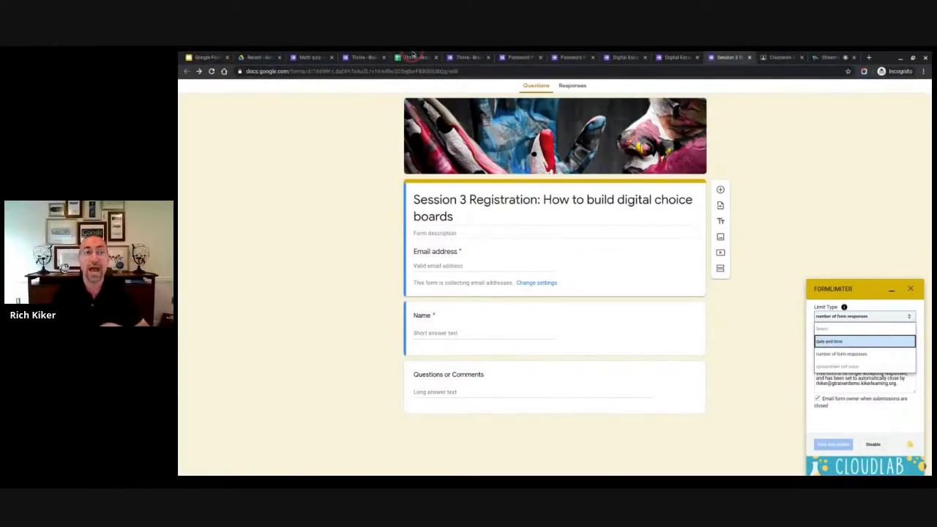
left_click(207, 57)
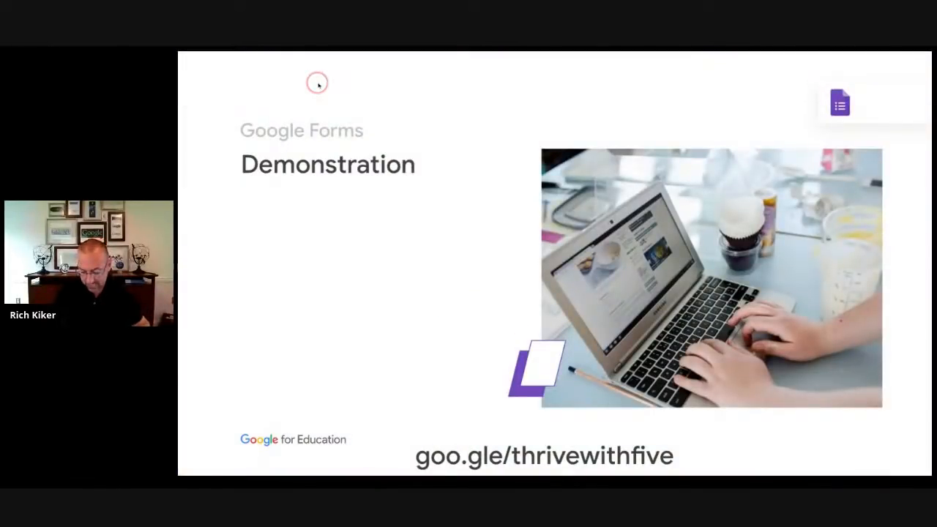